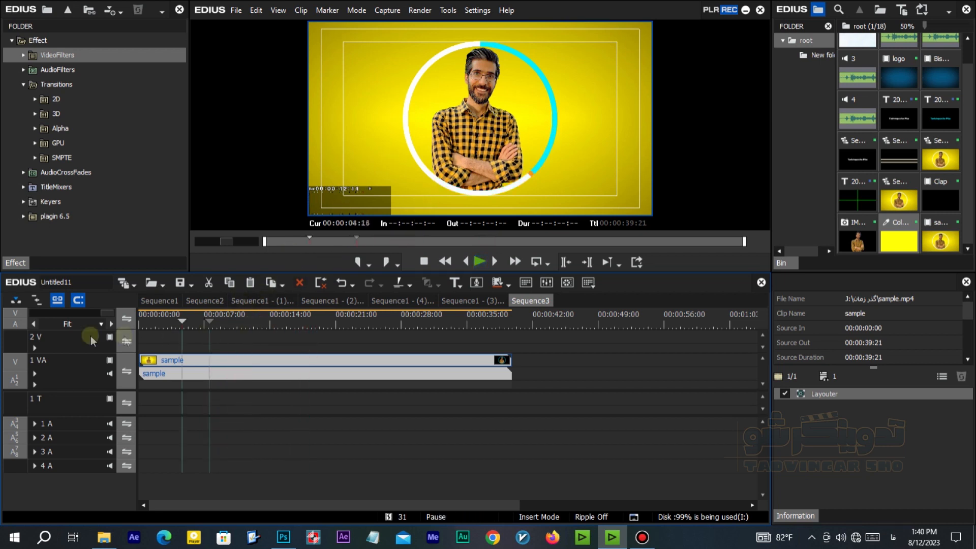
Move the sample clip to about 53 seconds and place the Color Matte clip at the start of track 1 VA
{"action": "key", "text": "Home"}
{"action": "left_click_drag", "start_coordinate": [182, 374], "coordinate": [684, 376]}
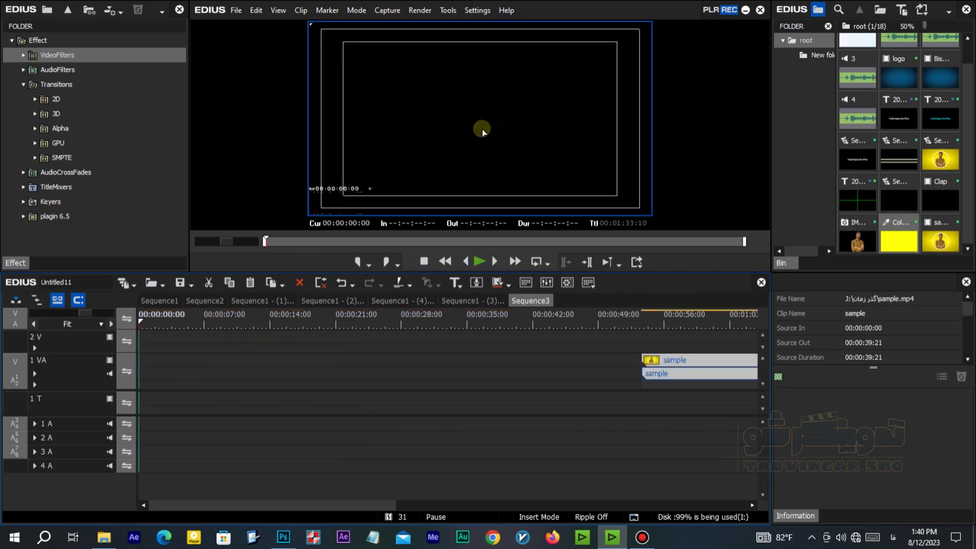
{"action": "left_click_drag", "start_coordinate": [911, 239], "coordinate": [138, 359]}
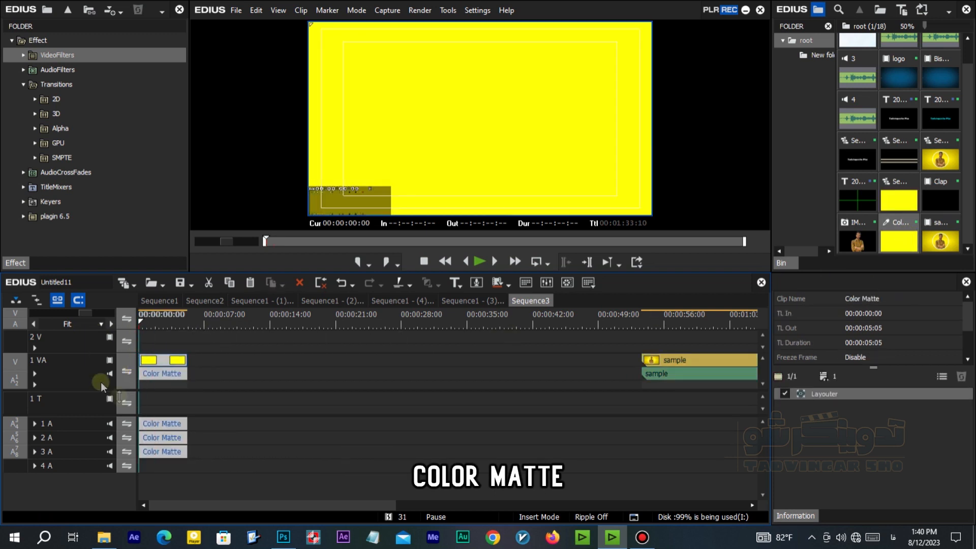
Delete the unlinked Color Matte audio from tracks 1 A to 3 A and extend the matte's video to 00:00:27:01
{"action": "left_click", "coordinate": [57, 300]}
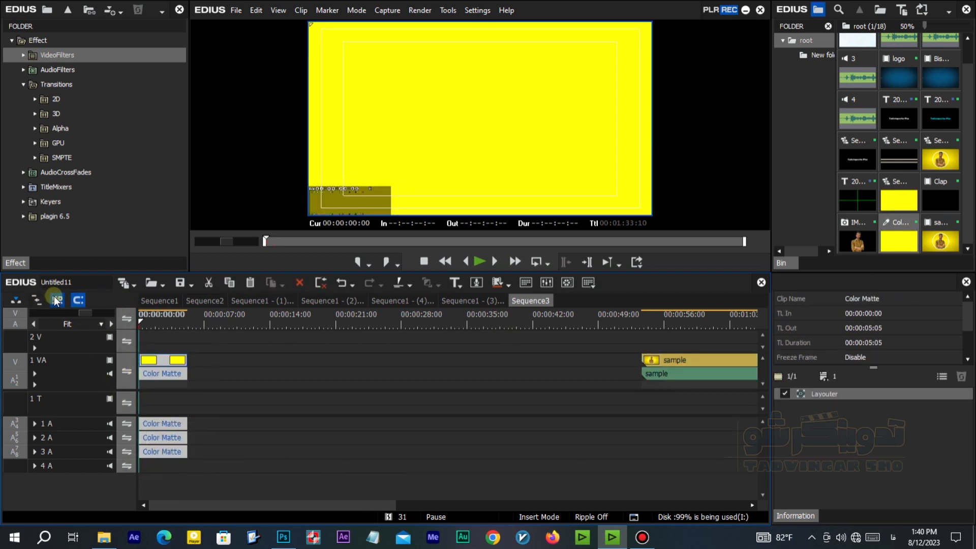
{"action": "left_click", "coordinate": [145, 474]}
{"action": "key", "text": "Delete"}
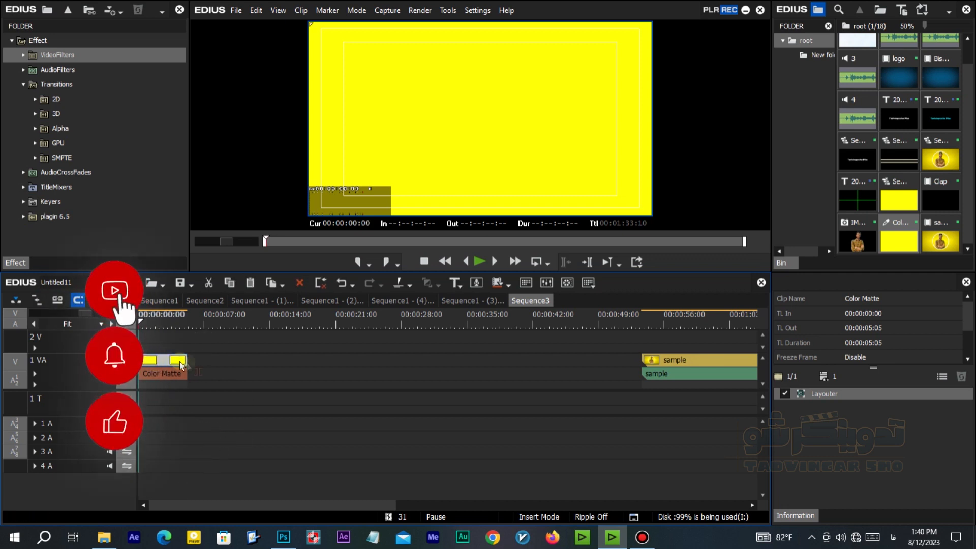
{"action": "left_click_drag", "start_coordinate": [186, 360], "coordinate": [395, 360]}
{"action": "left_click", "coordinate": [219, 324]}
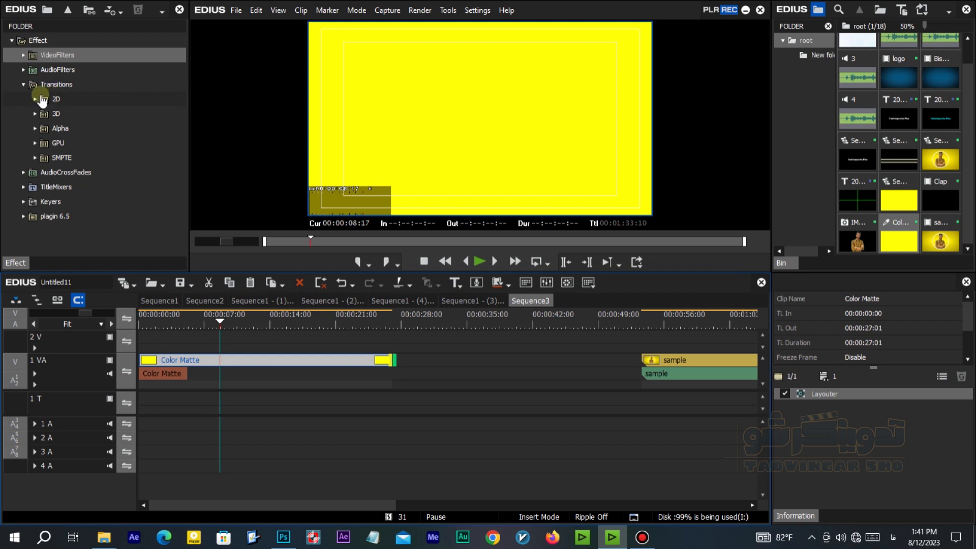
Apply the Mask video filter to the Color Matte clip on track 1 VA and open the filter's settings
{"action": "left_click", "coordinate": [24, 55]}
{"action": "scroll", "coordinate": [79, 106], "scroll_direction": "down", "scroll_amount": 2}
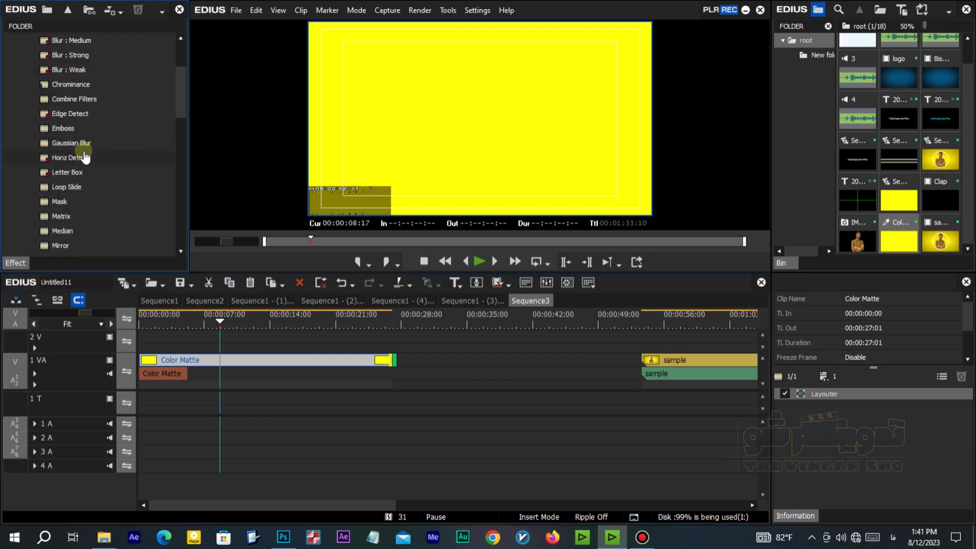
{"action": "left_click_drag", "start_coordinate": [64, 201], "coordinate": [198, 356]}
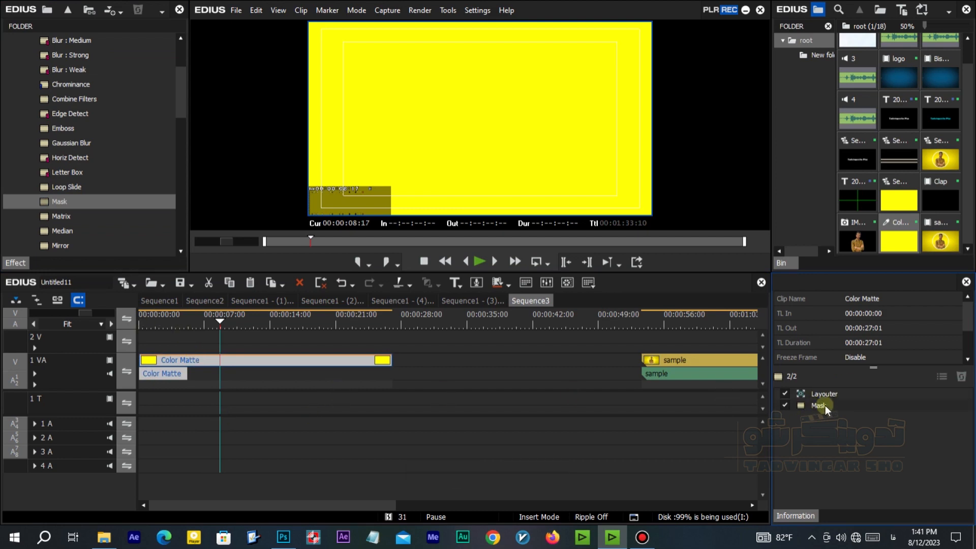
{"action": "double_click", "coordinate": [826, 405]}
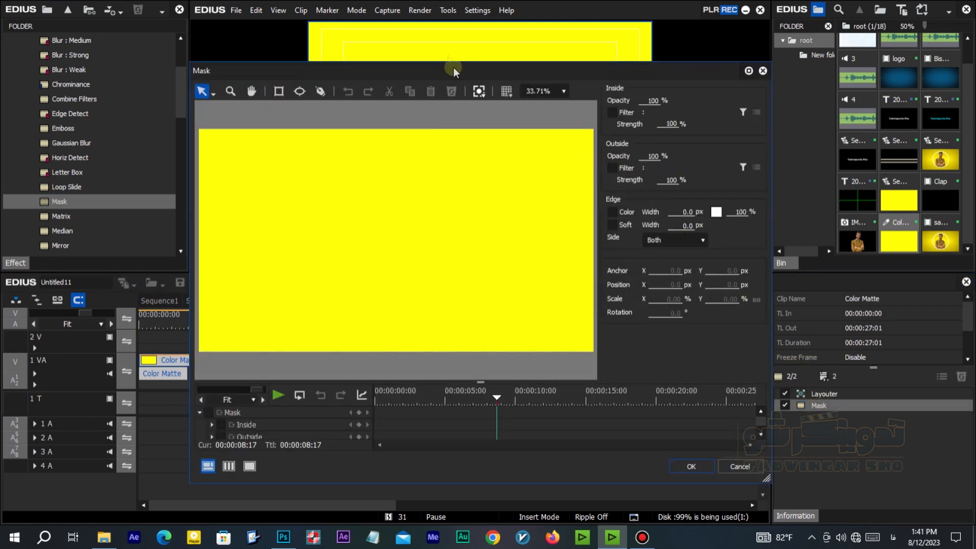
{"action": "left_click_drag", "start_coordinate": [451, 75], "coordinate": [484, 76]}
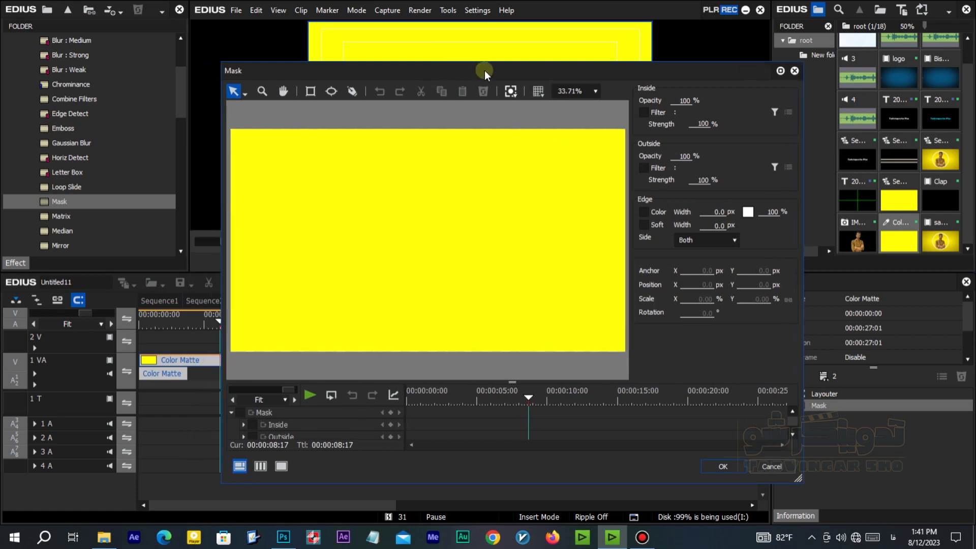
Draw an elliptical mask almost filling the frame and centre it at position X 0, Y 0
{"action": "left_click", "coordinate": [332, 90]}
{"action": "mouse_move", "coordinate": [247, 151]}
{"action": "left_mouse_down"}
{"action": "mouse_move", "coordinate": [465, 284]}
{"action": "mouse_move", "coordinate": [619, 336]}
{"action": "mouse_move", "coordinate": [625, 358]}
{"action": "mouse_move", "coordinate": [617, 362]}
{"action": "left_mouse_up"}
{"action": "left_click_drag", "start_coordinate": [502, 316], "coordinate": [480, 289]}
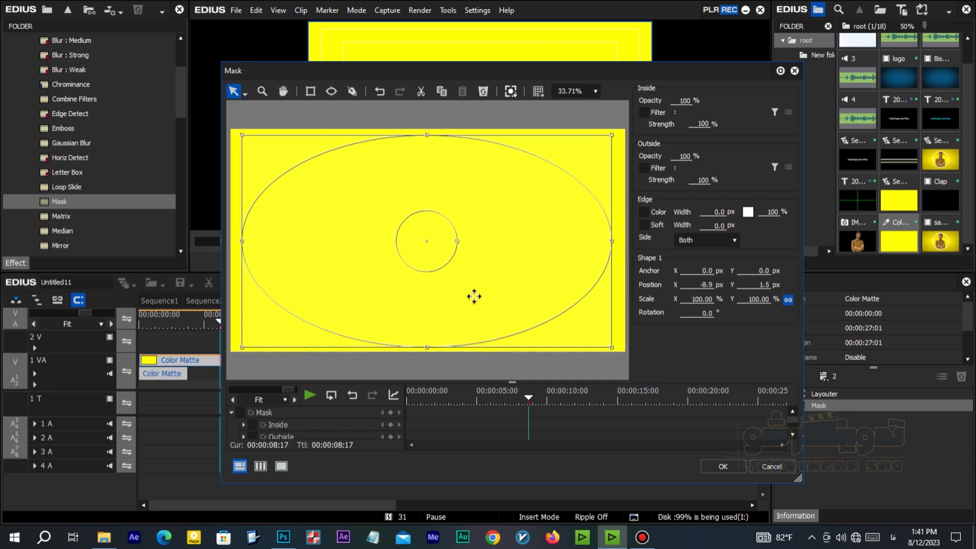
{"action": "left_click", "coordinate": [550, 258]}
{"action": "type", "text": "0"}
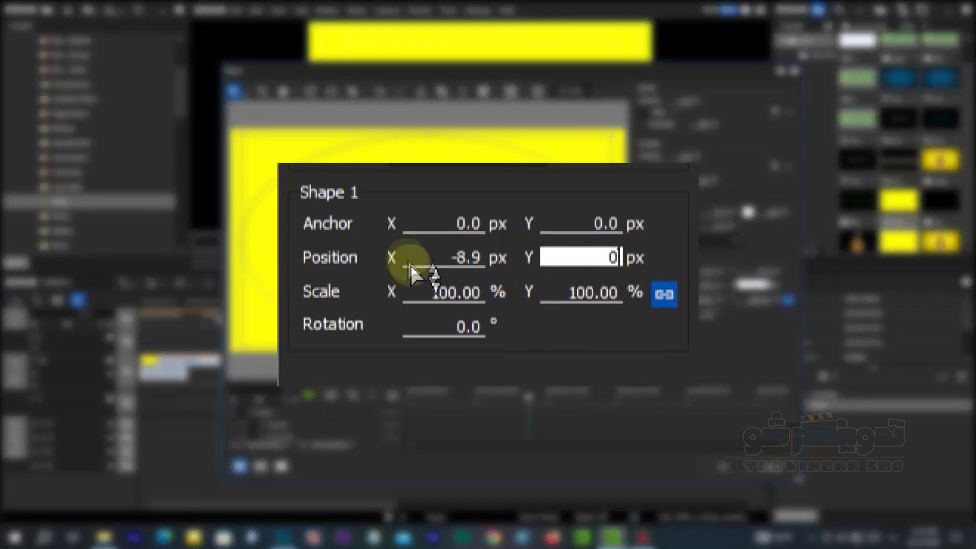
{"action": "left_click", "coordinate": [447, 258]}
{"action": "type", "text": "0"}
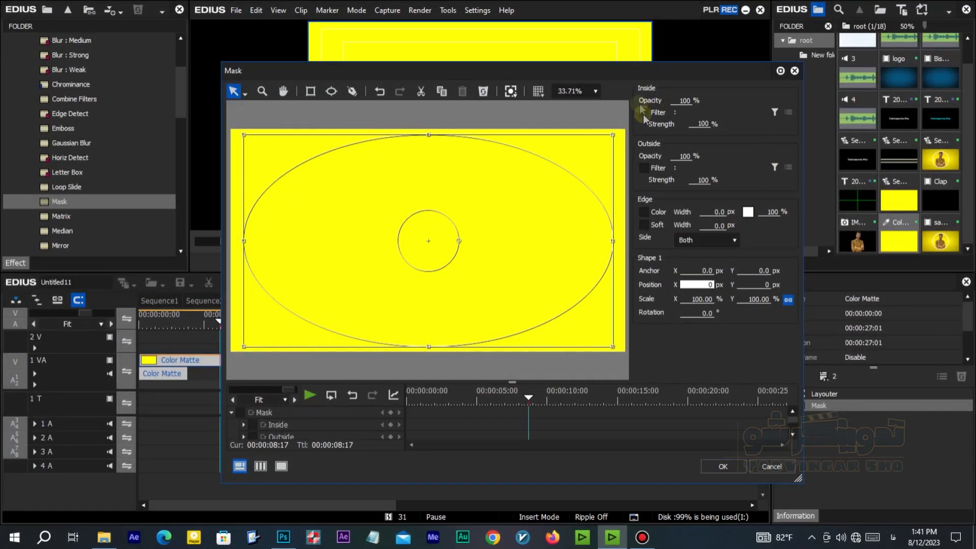
Enable the filter for the area outside the mask and assign Color Balance from the Color Correction video filters
{"action": "left_click", "coordinate": [644, 167]}
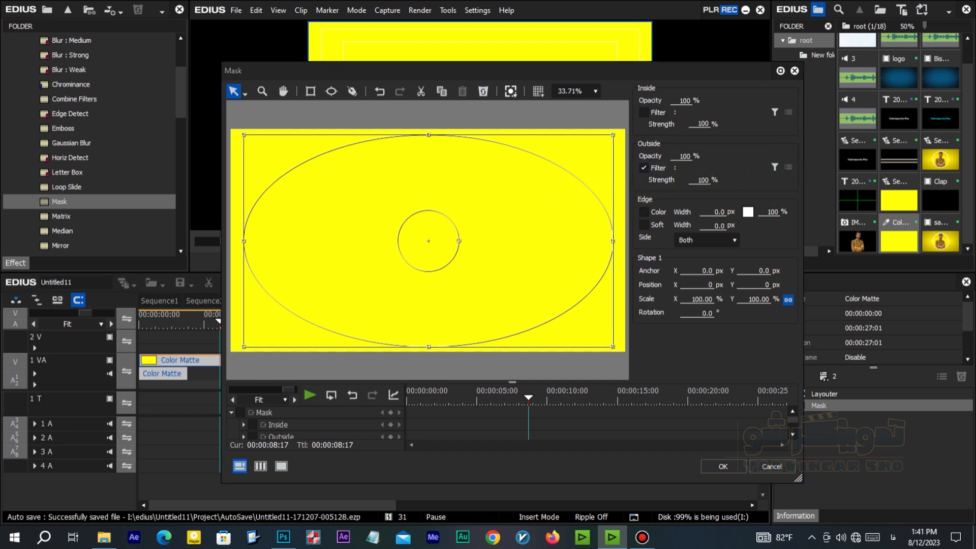
{"action": "left_click", "coordinate": [775, 168]}
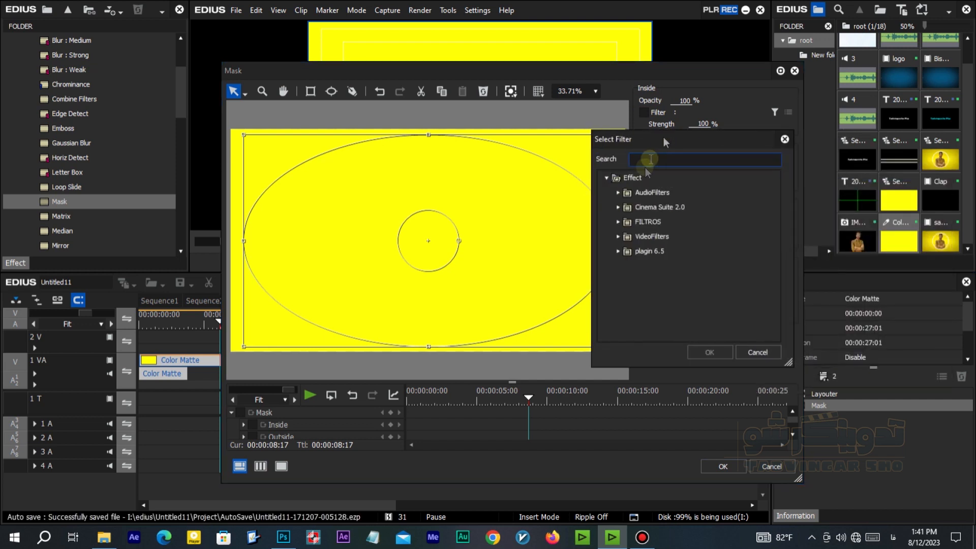
{"action": "left_click", "coordinate": [618, 193]}
{"action": "left_click", "coordinate": [618, 193]}
{"action": "left_click", "coordinate": [619, 236]}
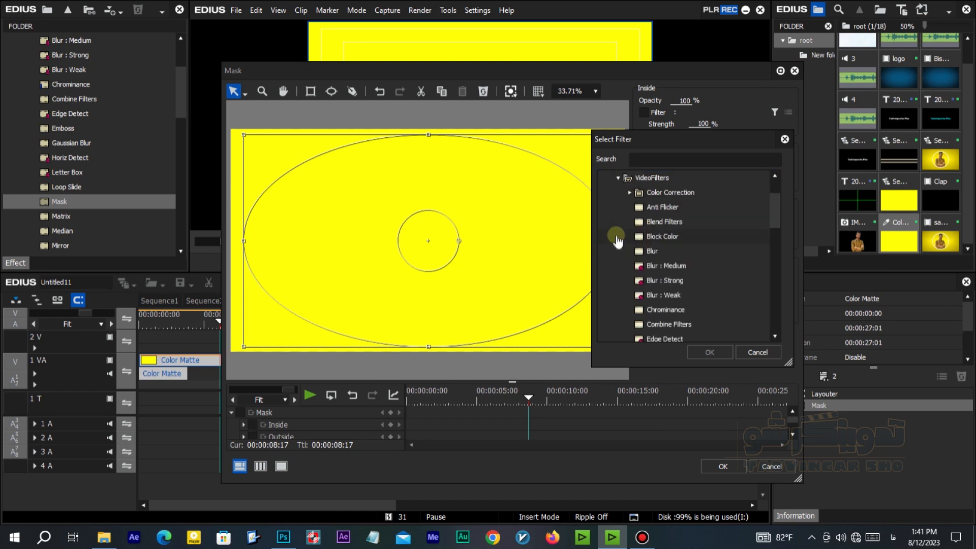
{"action": "double_click", "coordinate": [641, 197]}
{"action": "left_click", "coordinate": [662, 206]}
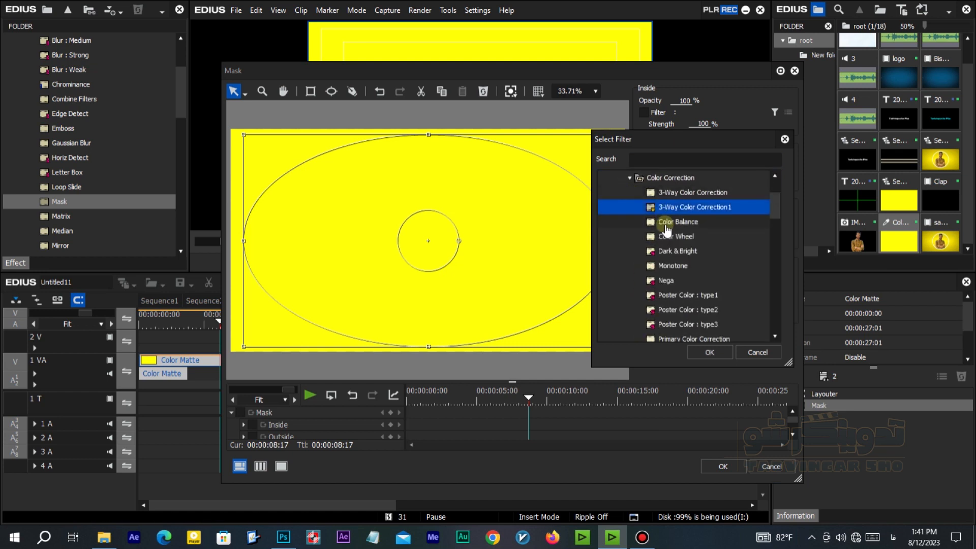
{"action": "left_click", "coordinate": [661, 222]}
{"action": "left_click", "coordinate": [704, 346]}
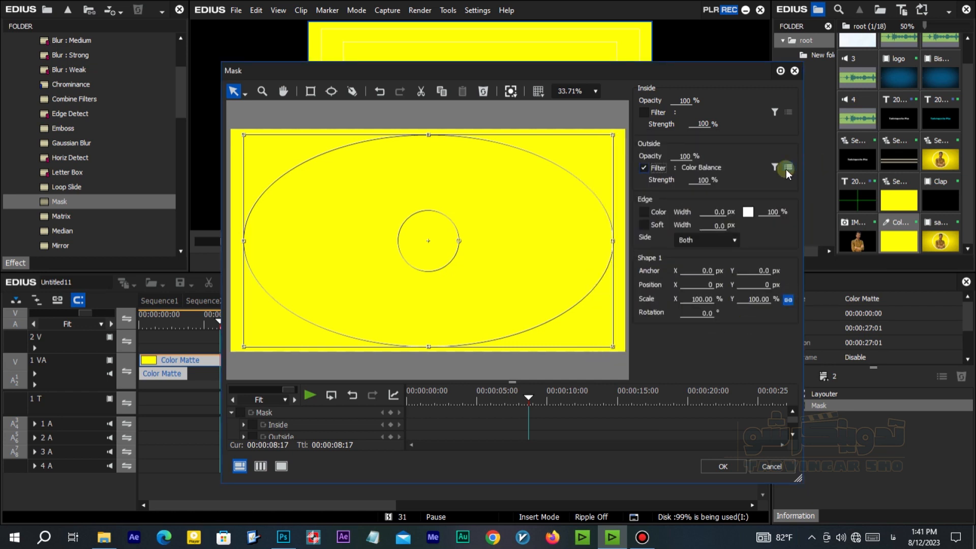
Set the outside Color Balance filter's Bright value to -128 and apply it
{"action": "left_click", "coordinate": [786, 169]}
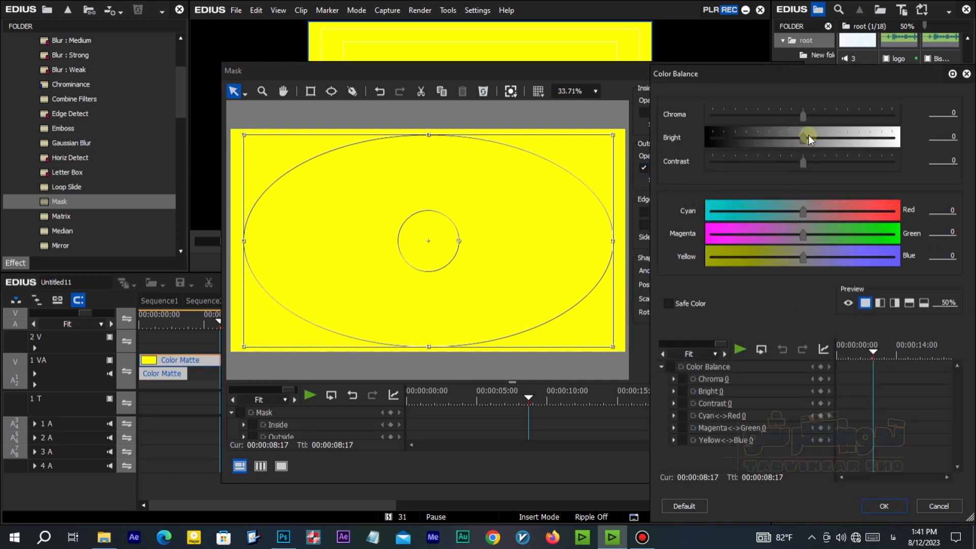
{"action": "left_click_drag", "start_coordinate": [801, 138], "coordinate": [514, 181]}
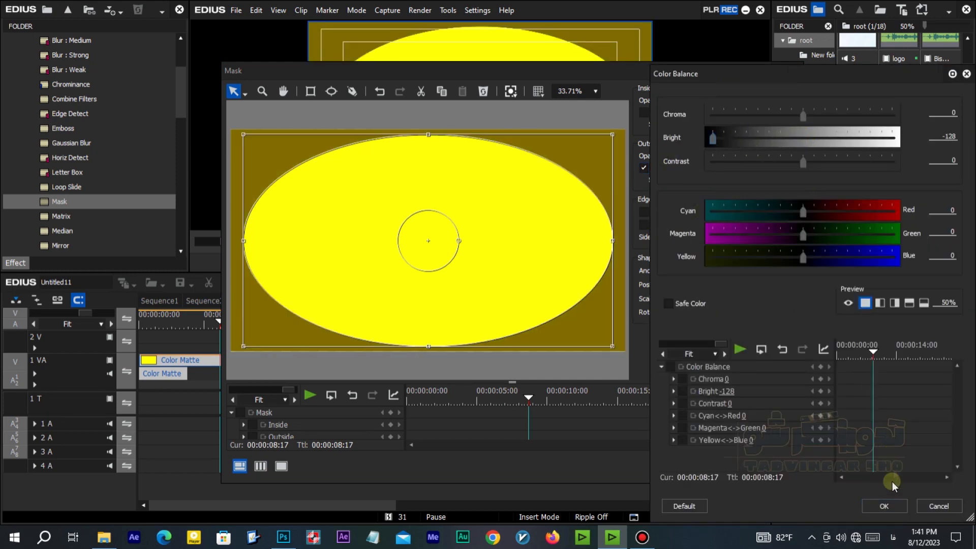
{"action": "left_click", "coordinate": [883, 502]}
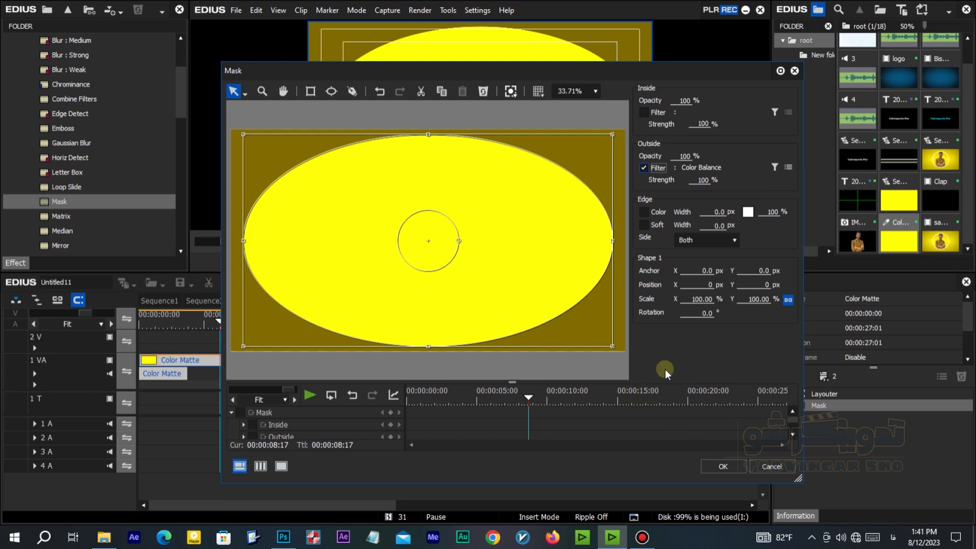
Enable the mask's soft edge with a width of 1000 px and accept the mask settings
{"action": "left_click", "coordinate": [656, 225]}
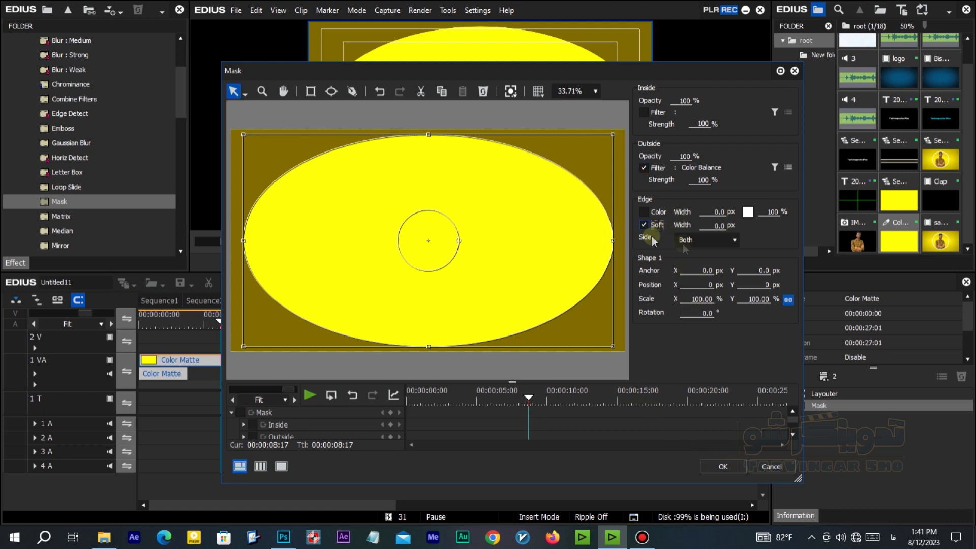
{"action": "left_click", "coordinate": [714, 225]}
{"action": "type", "text": "1000"}
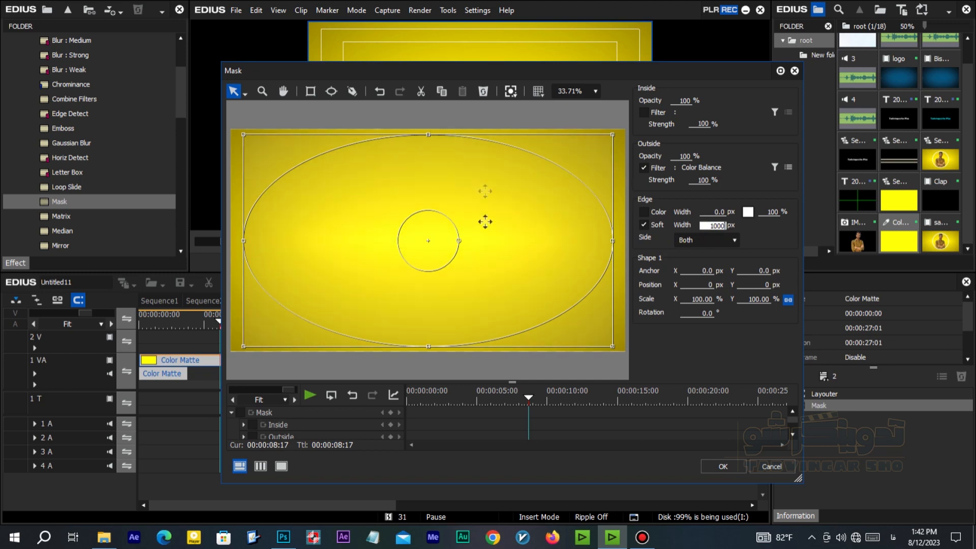
{"action": "left_click", "coordinate": [721, 465]}
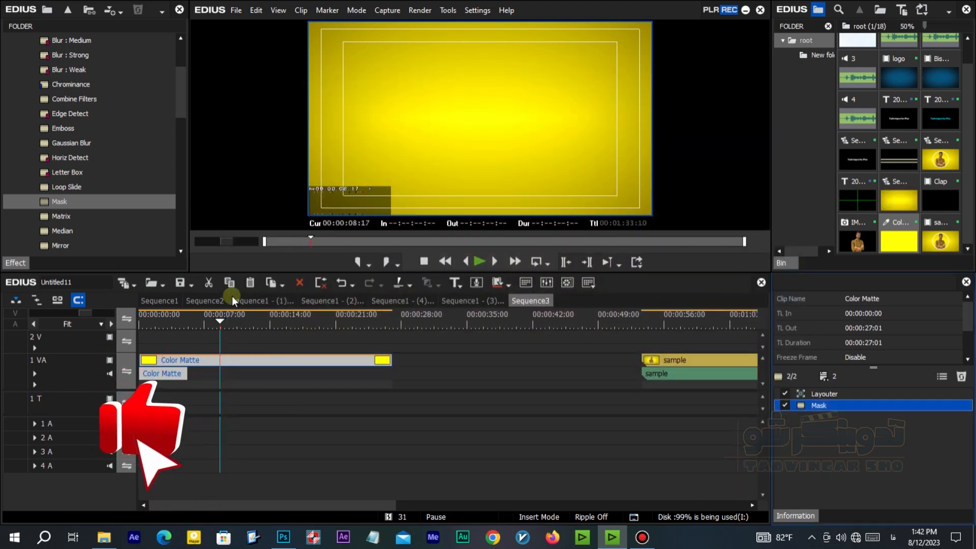
Delete the Color Matte's remaining audio on track 1 VA and preview the sample clip at 00:00:56:16
{"action": "left_click", "coordinate": [170, 376]}
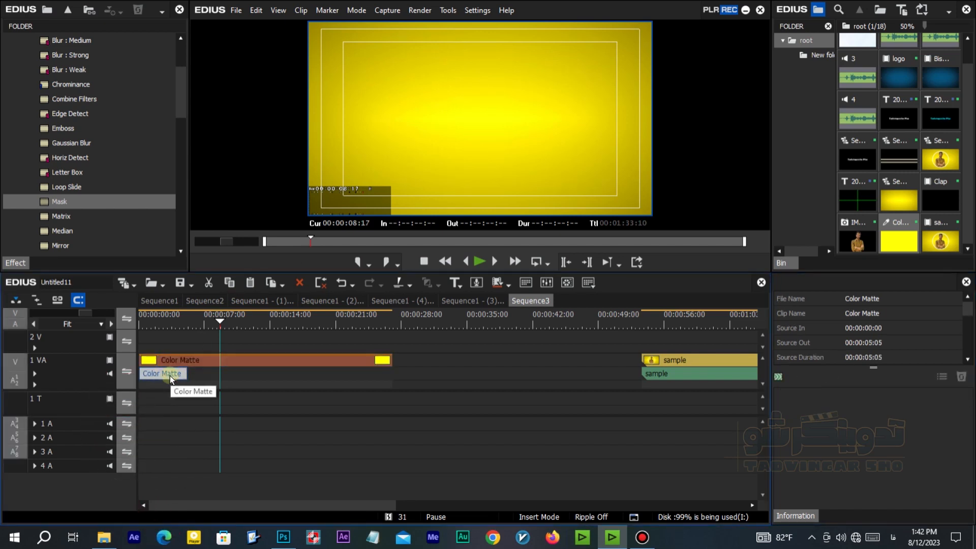
{"action": "key", "text": "Home"}
{"action": "left_click", "coordinate": [669, 323]}
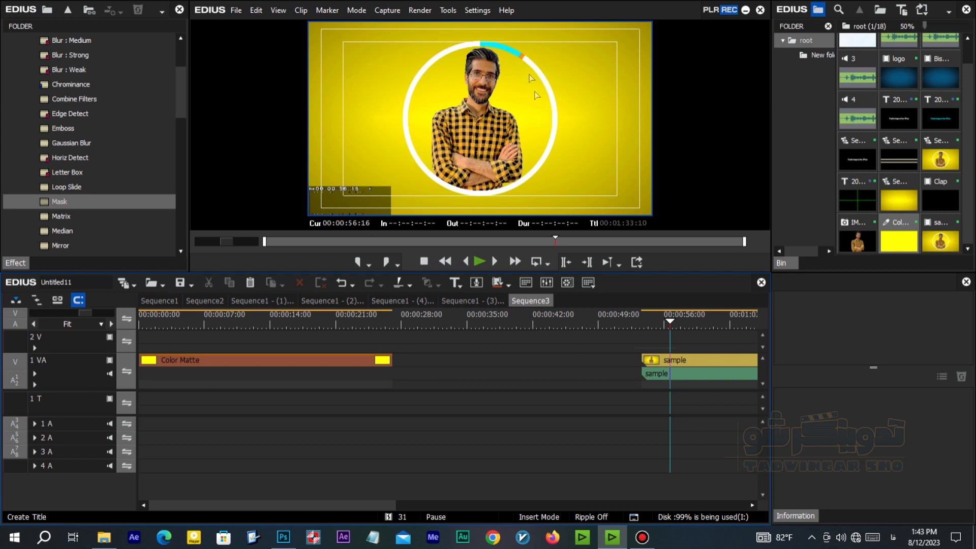
Place a second Color Matte at the start of track 2 V, extended to 00:00:27:01 to match the matte below
{"action": "left_click", "coordinate": [428, 241]}
{"action": "left_click_drag", "start_coordinate": [904, 234], "coordinate": [392, 347]}
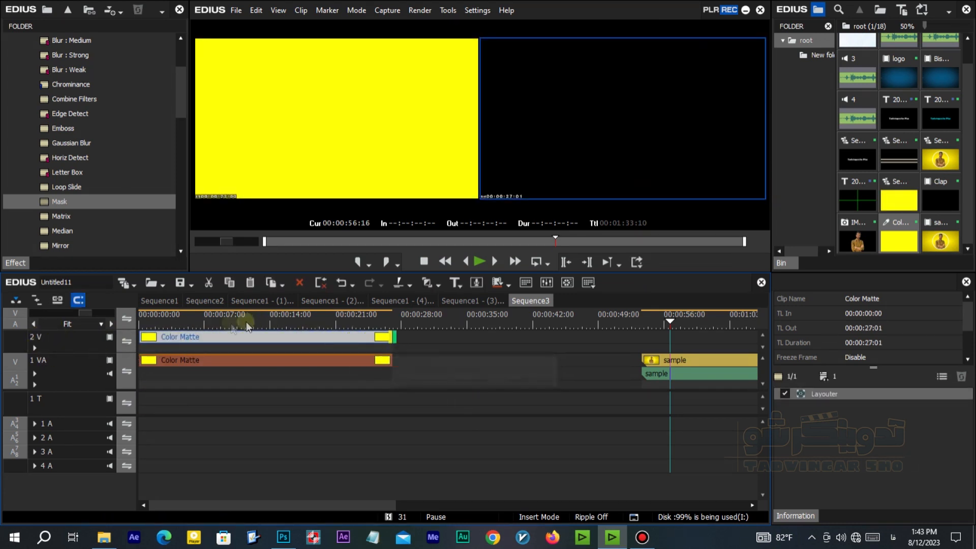
{"action": "left_click", "coordinate": [224, 316]}
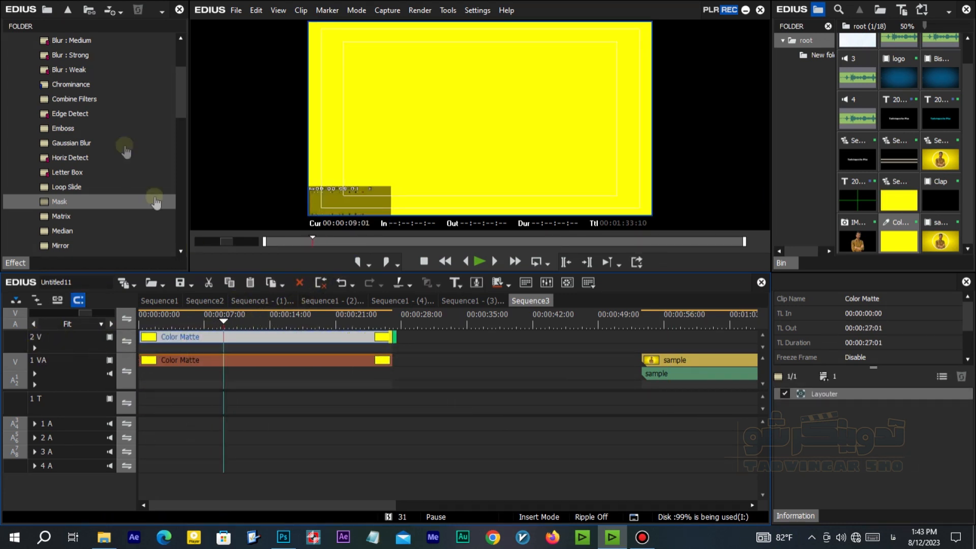
Apply the Mask filter to the Color Matte clip on track 2 V and open its settings
{"action": "left_click_drag", "start_coordinate": [56, 202], "coordinate": [231, 344]}
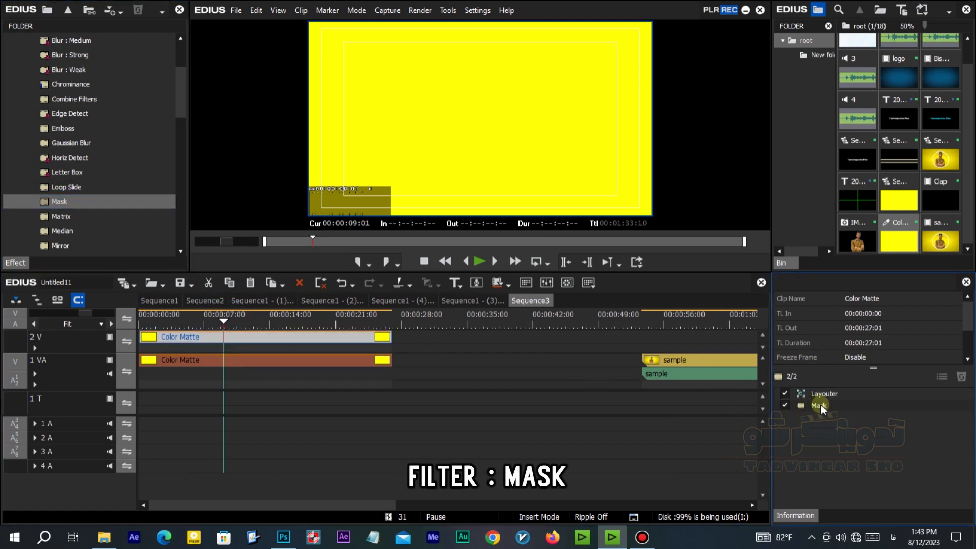
{"action": "double_click", "coordinate": [824, 404]}
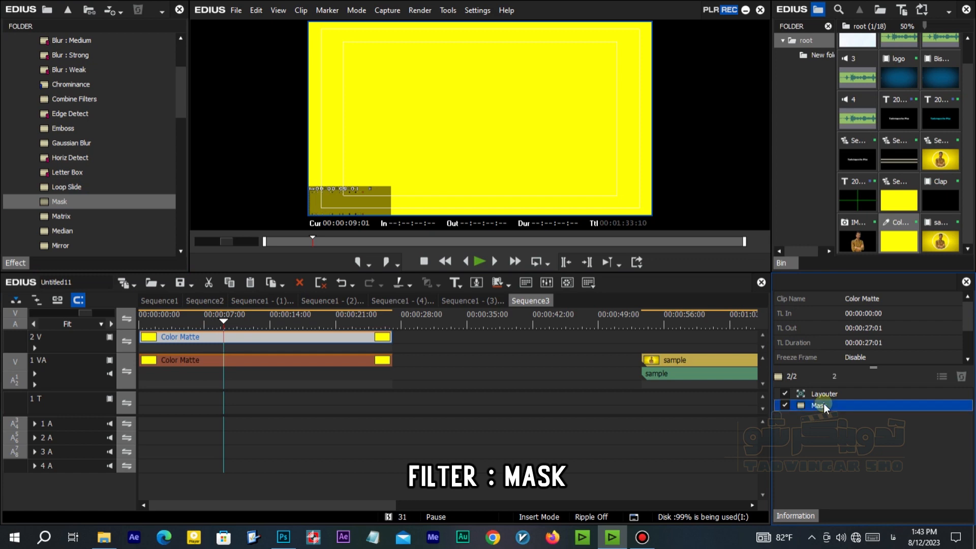
{"action": "left_click_drag", "start_coordinate": [381, 71], "coordinate": [361, 70]}
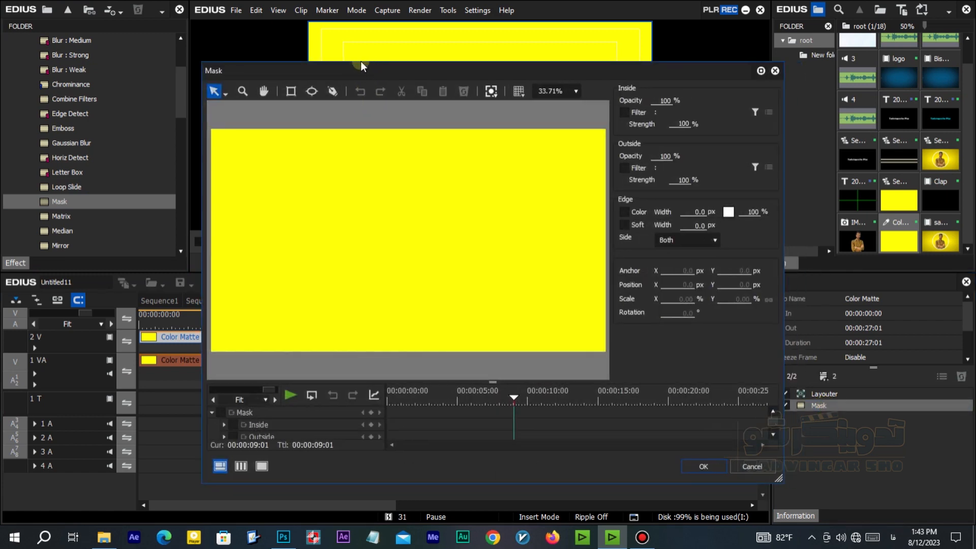
Draw a perfectly circular mask on the upper matte and centre it at position X 0, Y 0
{"action": "left_click", "coordinate": [311, 91]}
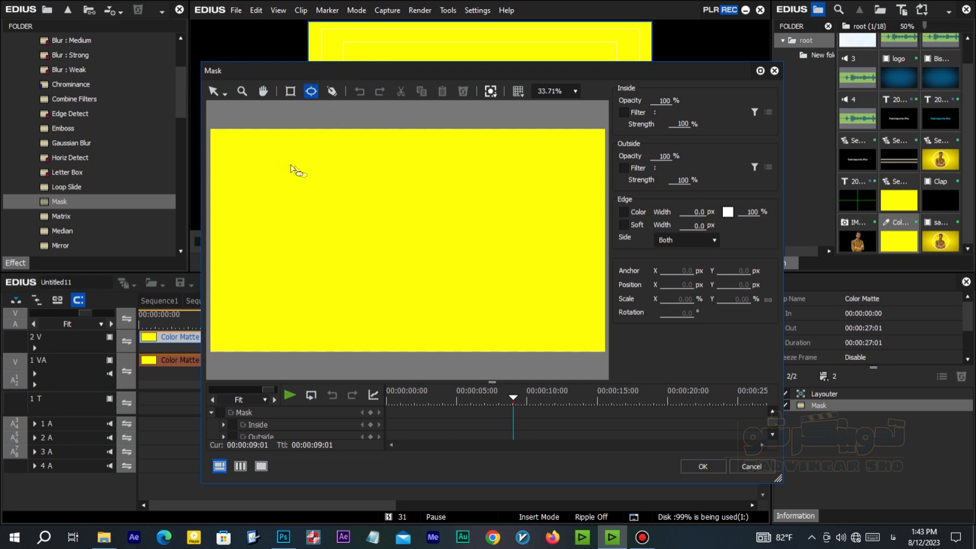
{"action": "left_click_drag", "start_coordinate": [292, 166], "coordinate": [564, 328]}
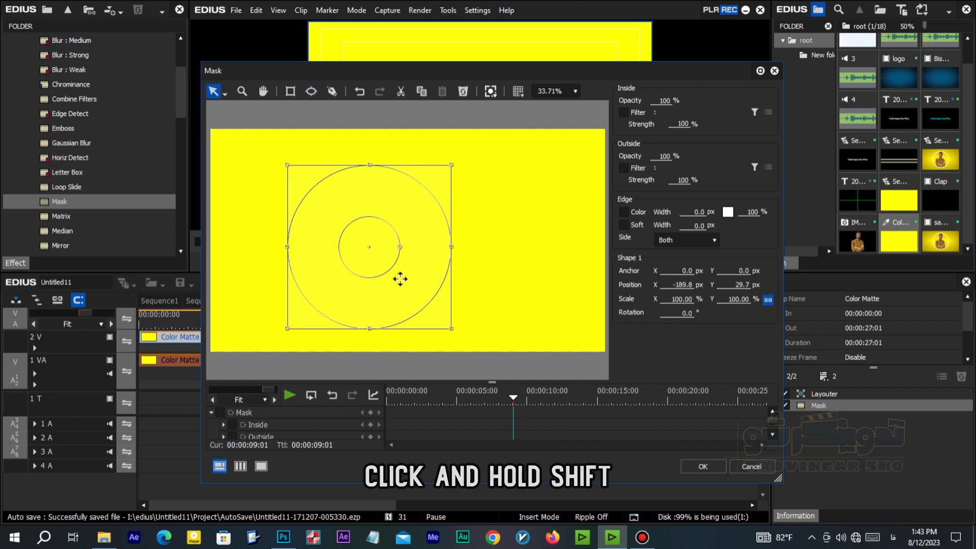
{"action": "left_click", "coordinate": [678, 285]}
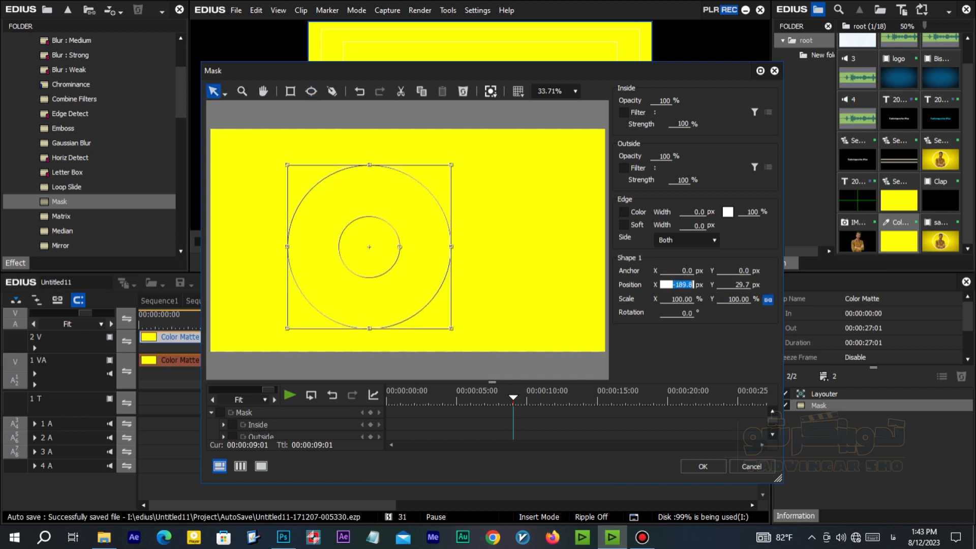
{"action": "type", "text": "0"}
{"action": "left_click", "coordinate": [740, 285]}
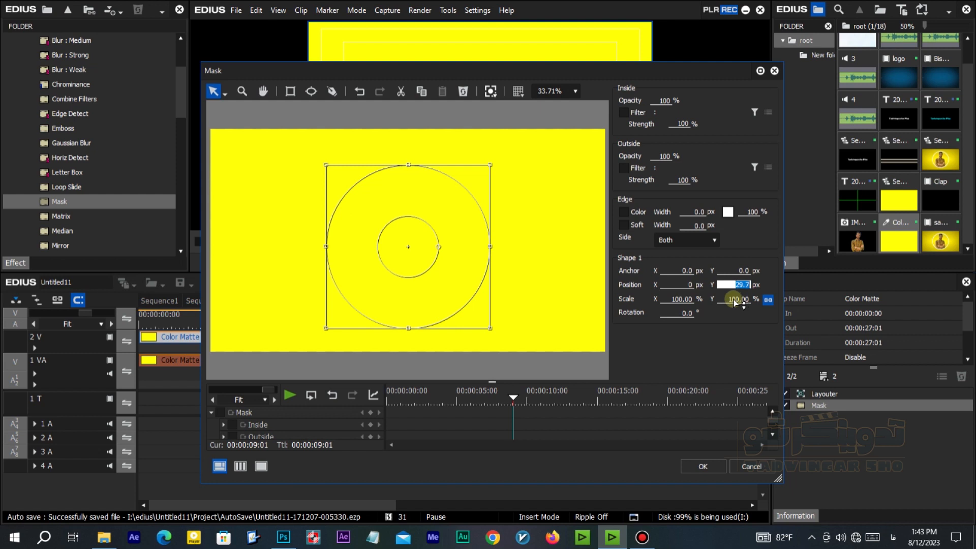
{"action": "type", "text": "0"}
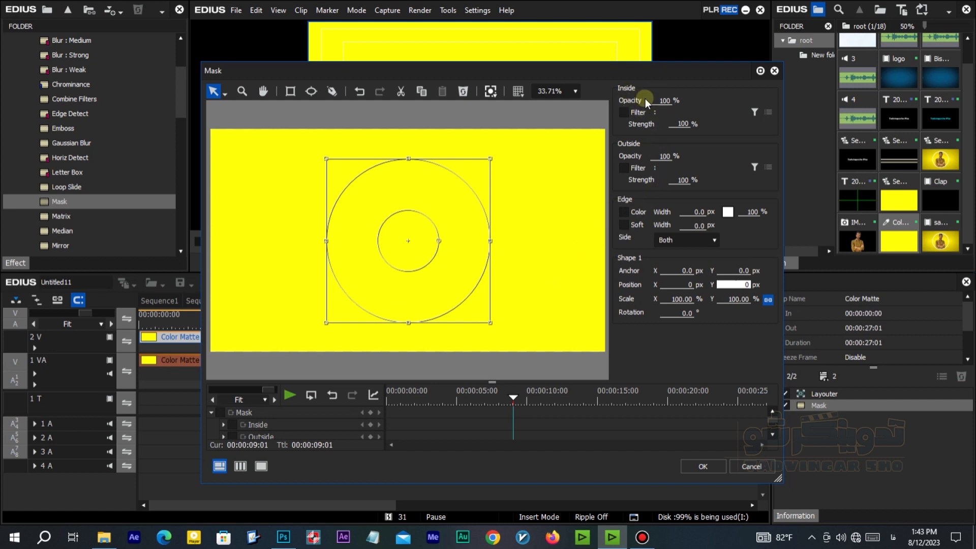
Set the mask's inside and outside opacity to 0% and give its edge a 30 px coloured outline
{"action": "left_click_drag", "start_coordinate": [668, 103], "coordinate": [662, 363]}
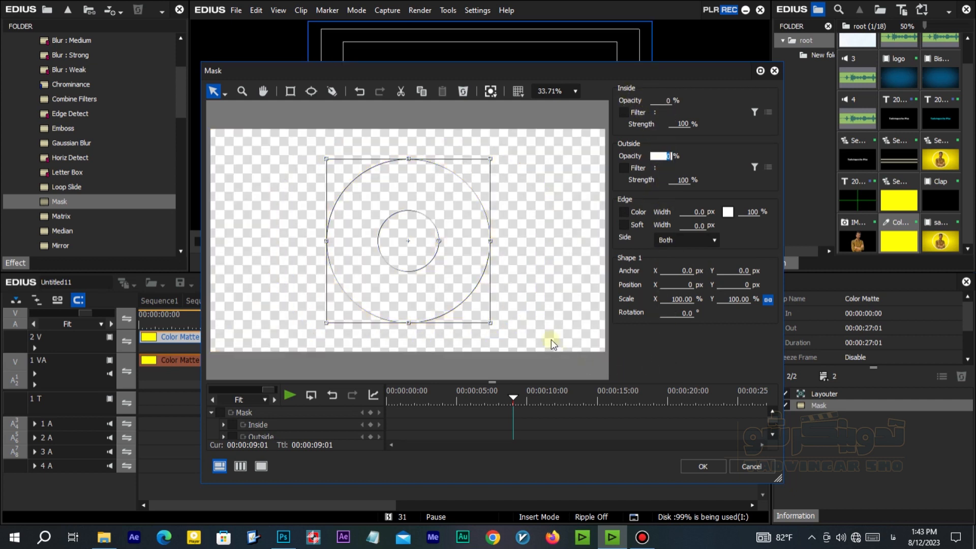
{"action": "left_click", "coordinate": [625, 213]}
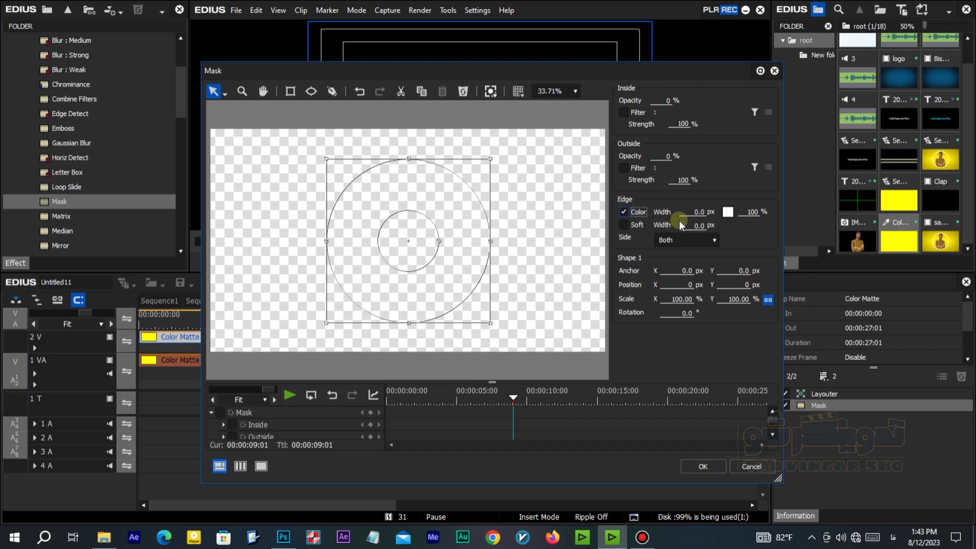
{"action": "left_click", "coordinate": [709, 217]}
{"action": "type", "text": "30"}
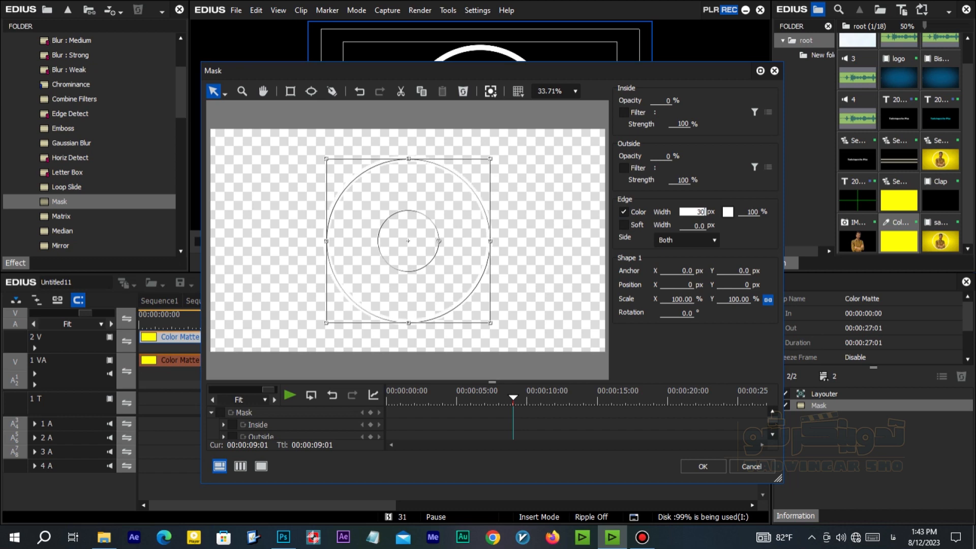
{"action": "left_click", "coordinate": [709, 465]}
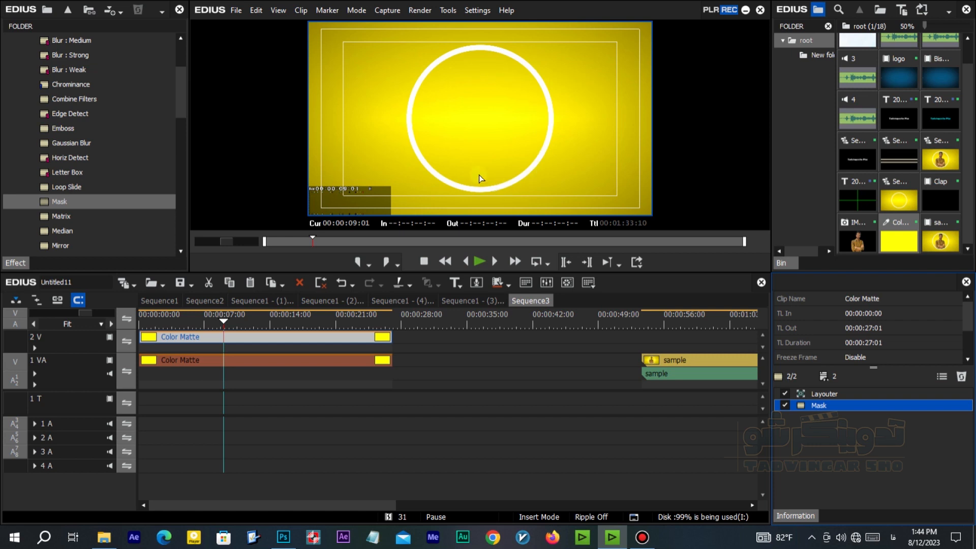
Add video track 3 V above 2 V and copy the white ring Color Matte onto it at the sequence start
{"action": "right_click", "coordinate": [66, 340]}
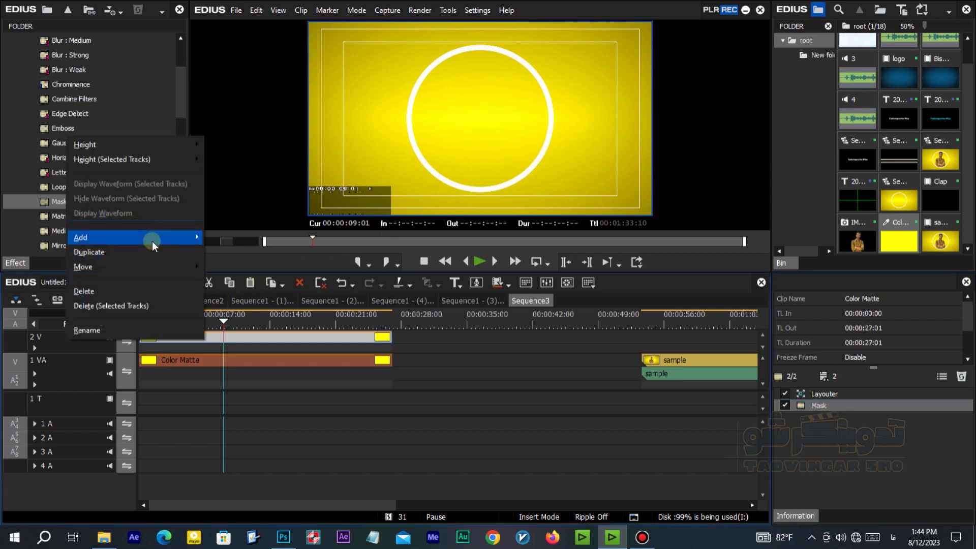
{"action": "mouse_move", "coordinate": [152, 241]}
{"action": "left_click", "coordinate": [252, 253]}
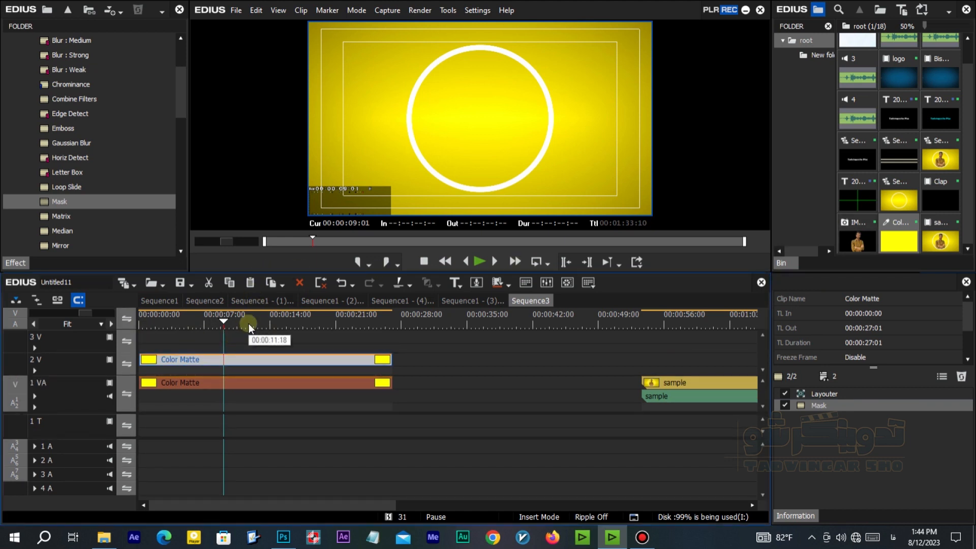
{"action": "left_click_drag", "start_coordinate": [176, 324], "coordinate": [124, 334]}
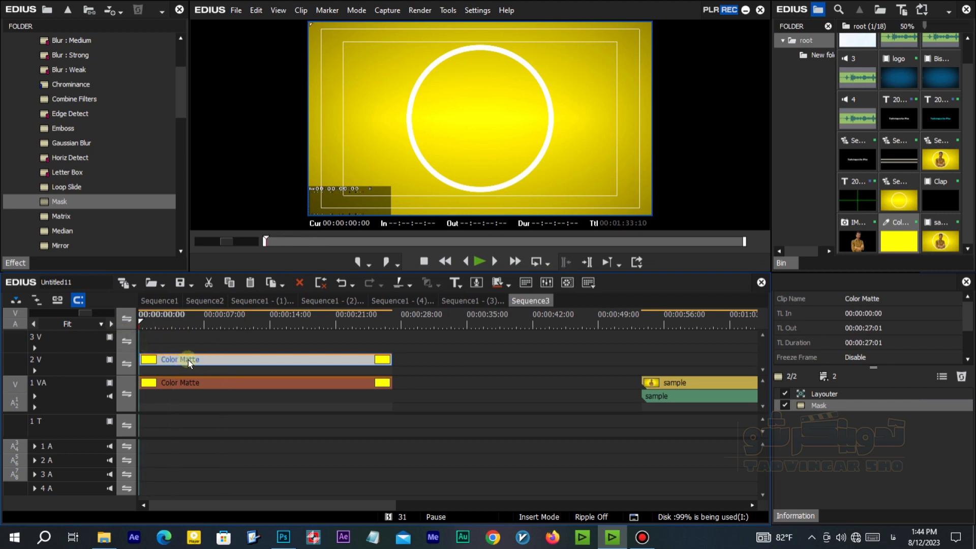
{"action": "mouse_move", "coordinate": [188, 359]}
{"action": "left_mouse_down"}
{"action": "mouse_move", "coordinate": [191, 346]}
{"action": "mouse_move", "coordinate": [176, 348]}
{"action": "left_mouse_up"}
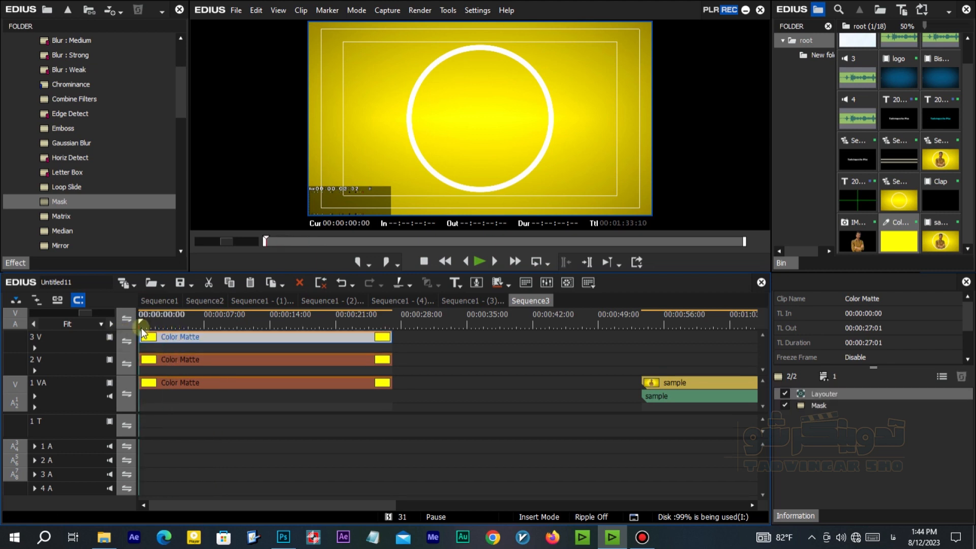
Change the mask edge colour of the ring clip on track 3 V to green
{"action": "double_click", "coordinate": [816, 406]}
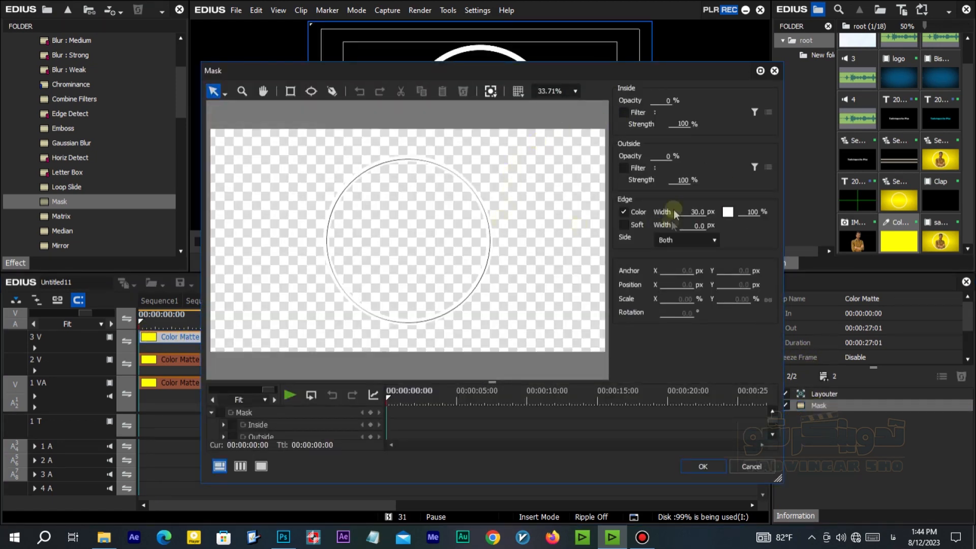
{"action": "left_click", "coordinate": [728, 212]}
{"action": "left_click", "coordinate": [480, 140]}
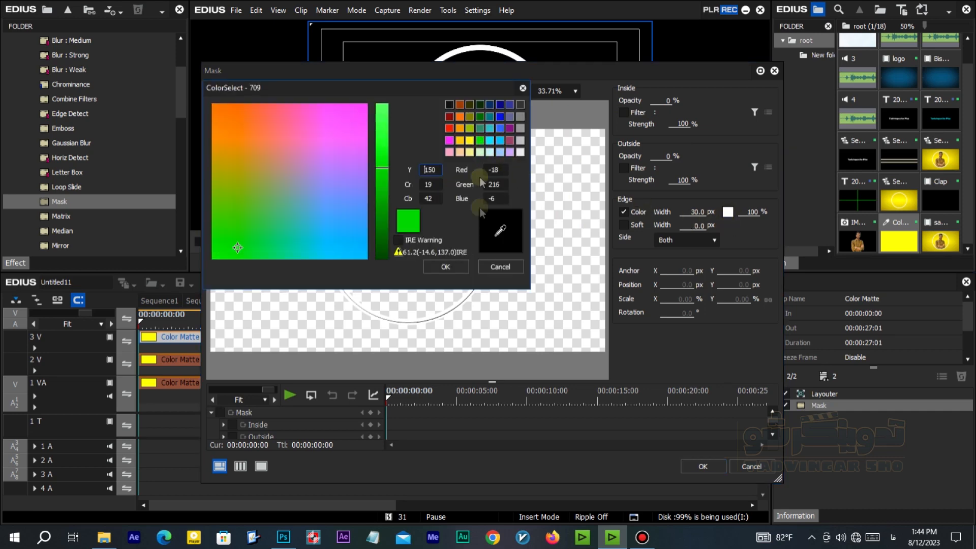
{"action": "left_click", "coordinate": [445, 266]}
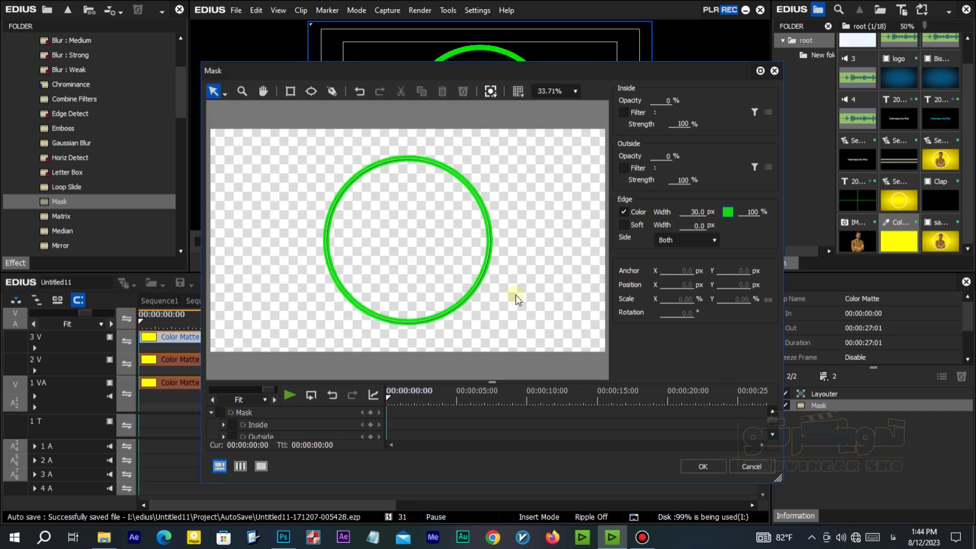
{"action": "left_click", "coordinate": [703, 466]}
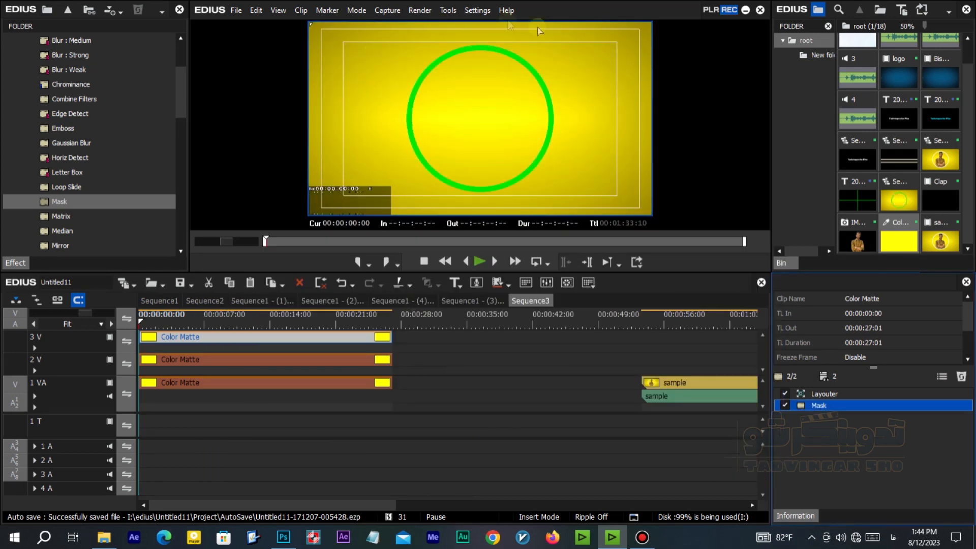
Apply the 2D Clock transition to the start of the green ring clip on 3 V and lengthen it to about 19 seconds
{"action": "scroll", "coordinate": [433, 158], "scroll_direction": "down", "scroll_amount": 4}
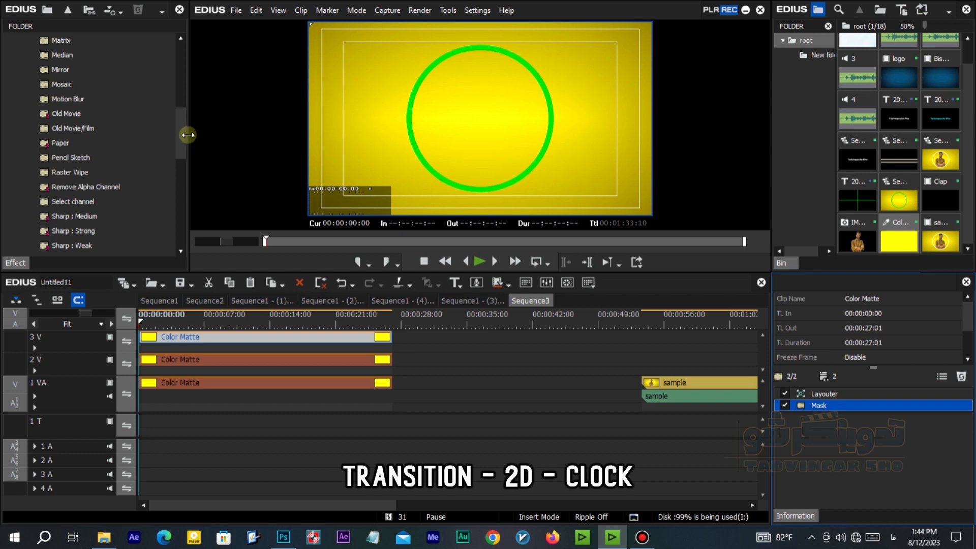
{"action": "left_click_drag", "start_coordinate": [182, 134], "coordinate": [174, 209]}
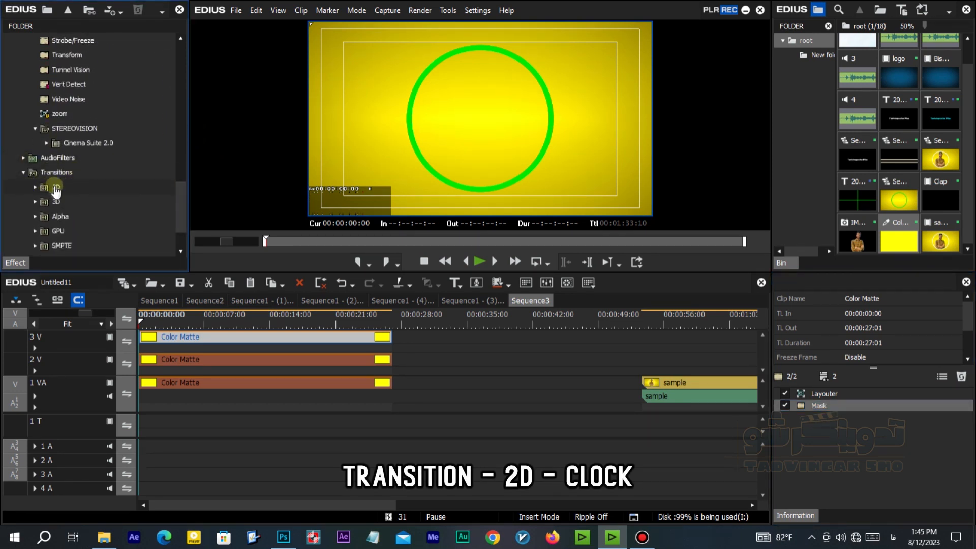
{"action": "left_click", "coordinate": [34, 187]}
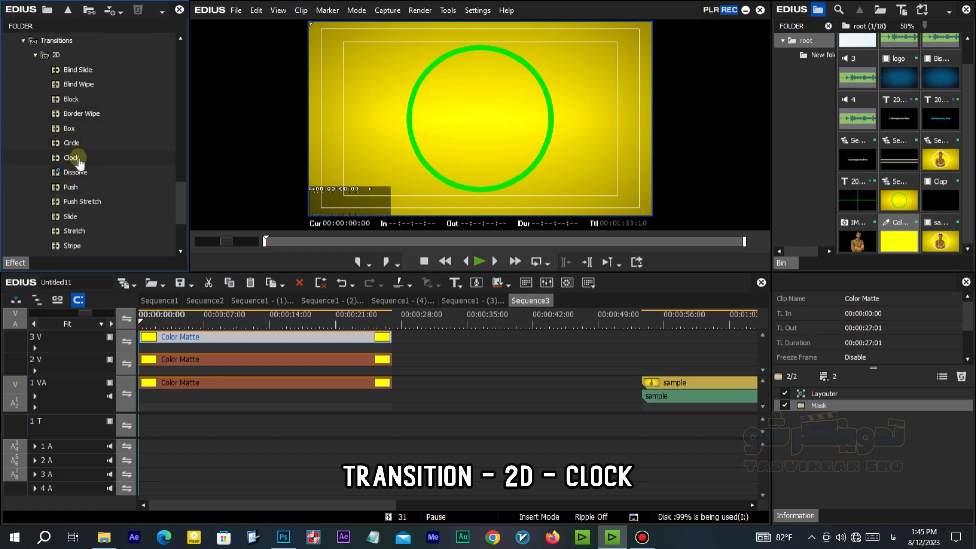
{"action": "left_click_drag", "start_coordinate": [70, 159], "coordinate": [145, 347]}
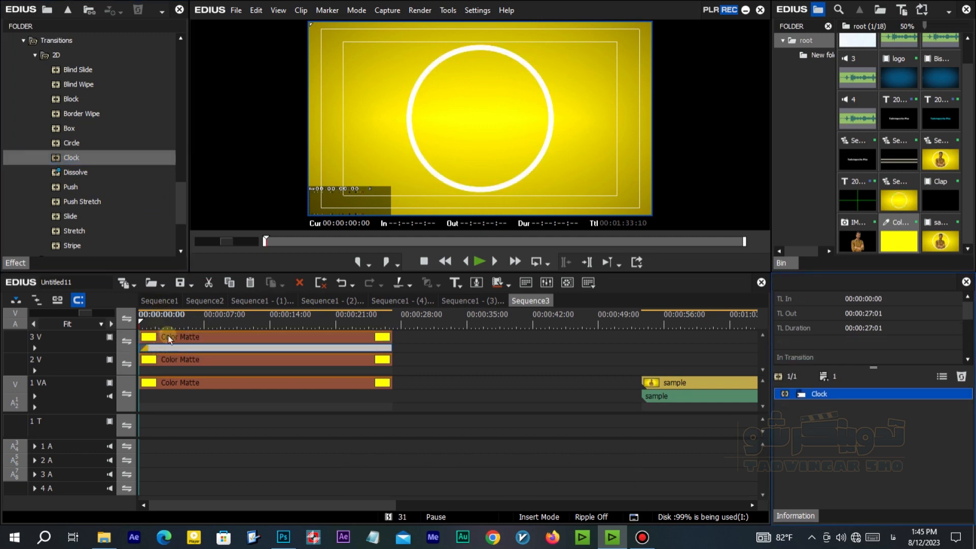
{"action": "left_click_drag", "start_coordinate": [147, 354], "coordinate": [297, 349]}
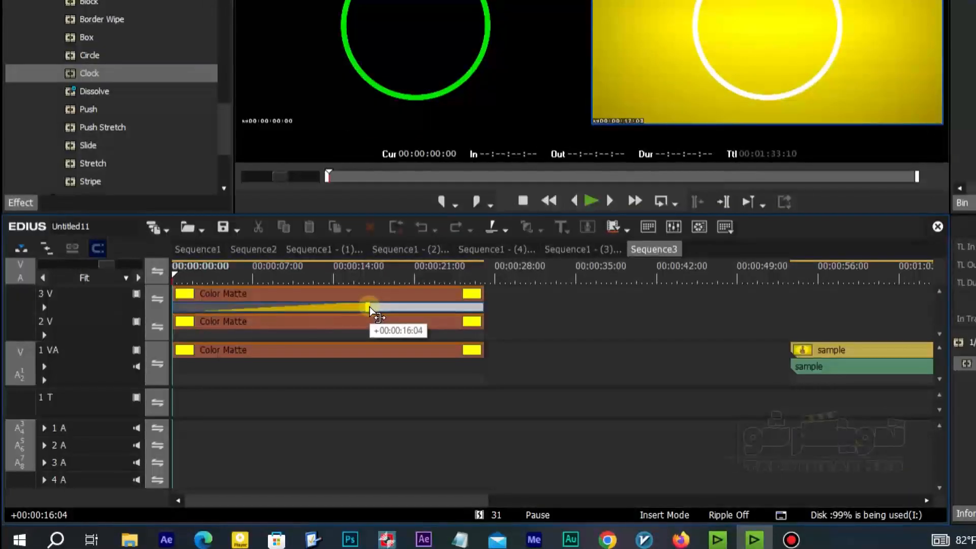
{"action": "left_click_drag", "start_coordinate": [371, 311], "coordinate": [389, 314]}
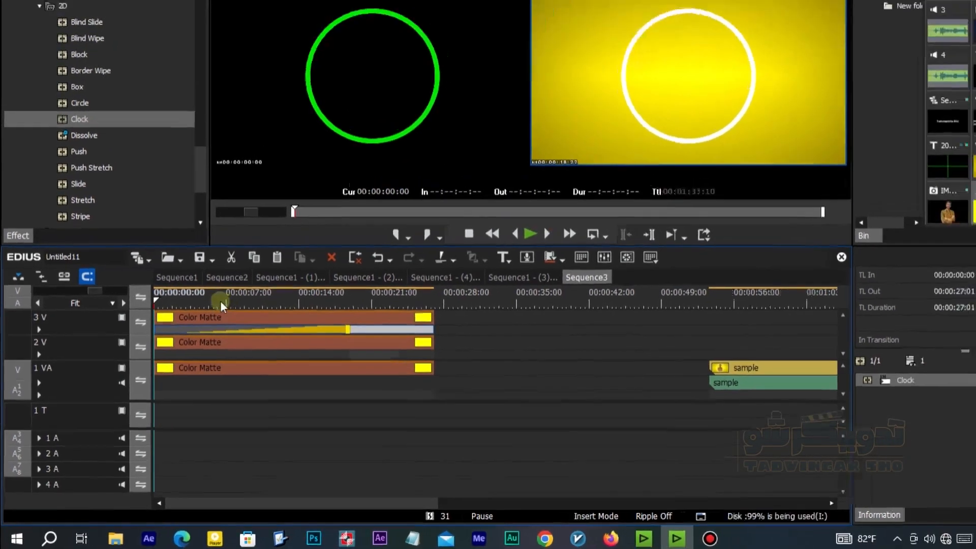
Change the Clock transition's style to a one-sided clockwise sweep and play the ring animation before and after the change
{"action": "key", "text": "space"}
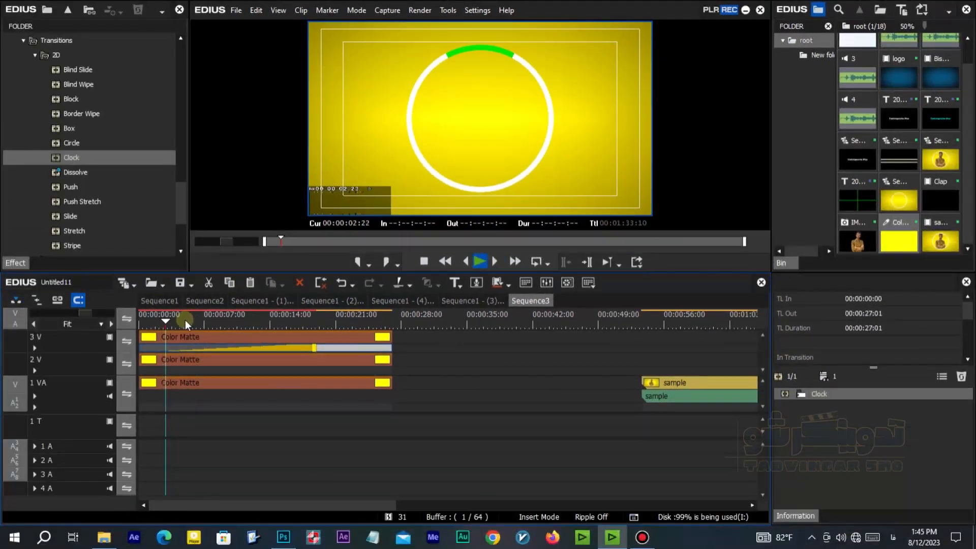
{"action": "mouse_move", "coordinate": [185, 320]}
{"action": "left_mouse_down"}
{"action": "mouse_move", "coordinate": [166, 322]}
{"action": "mouse_move", "coordinate": [181, 324]}
{"action": "left_mouse_up"}
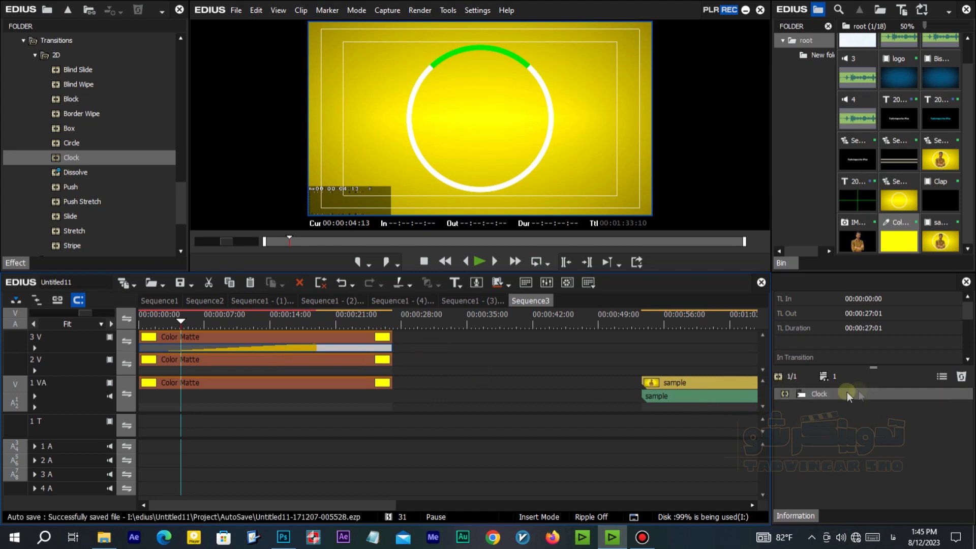
{"action": "double_click", "coordinate": [817, 395]}
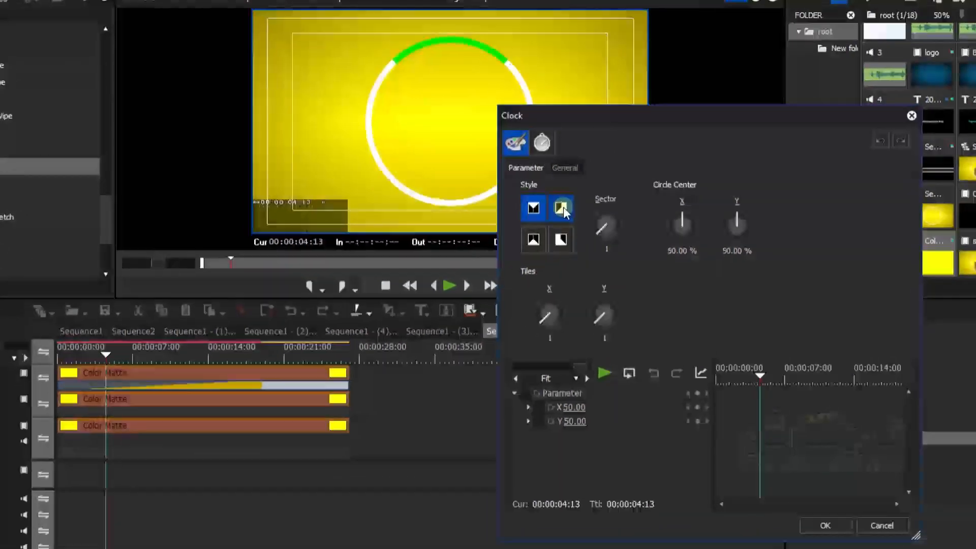
{"action": "left_click", "coordinate": [563, 209]}
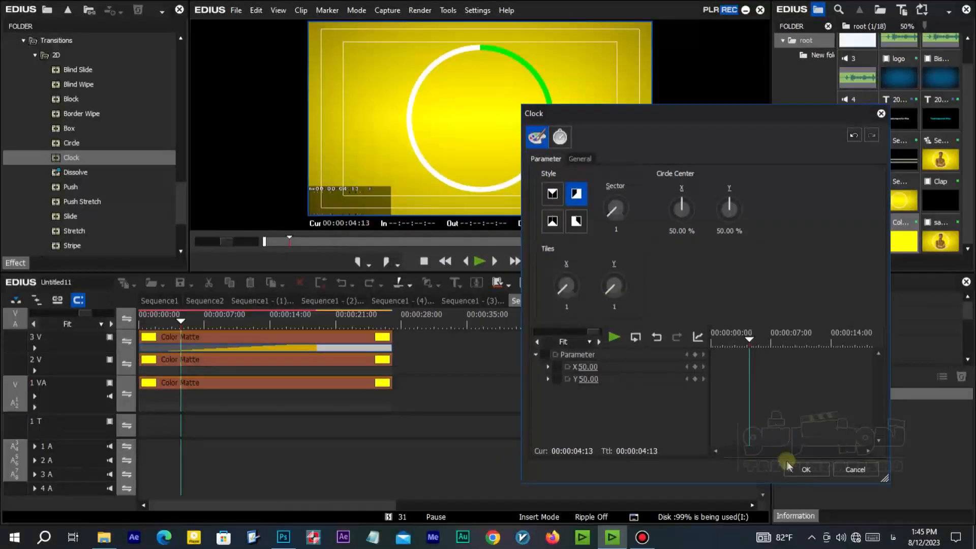
{"action": "left_click", "coordinate": [825, 525]}
{"action": "key", "text": "Home"}
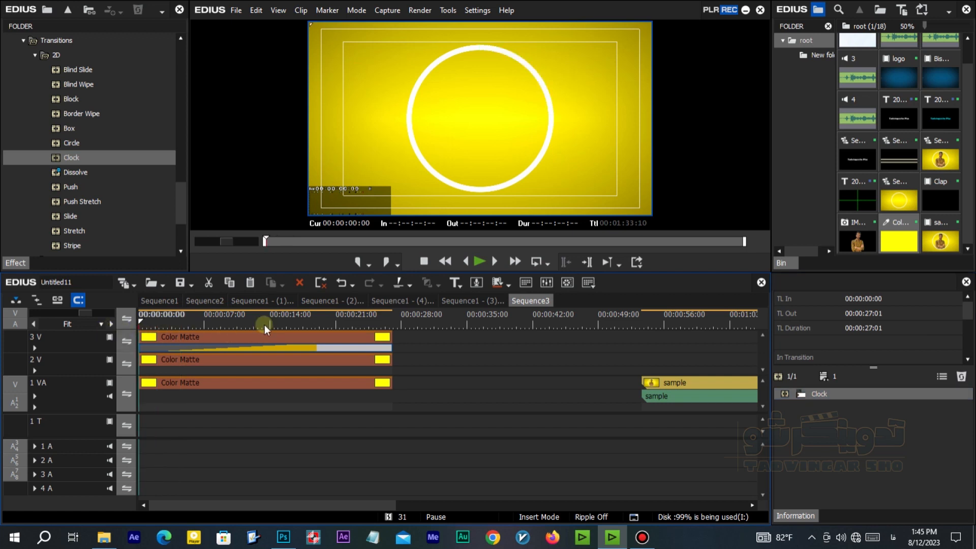
{"action": "key", "text": "space"}
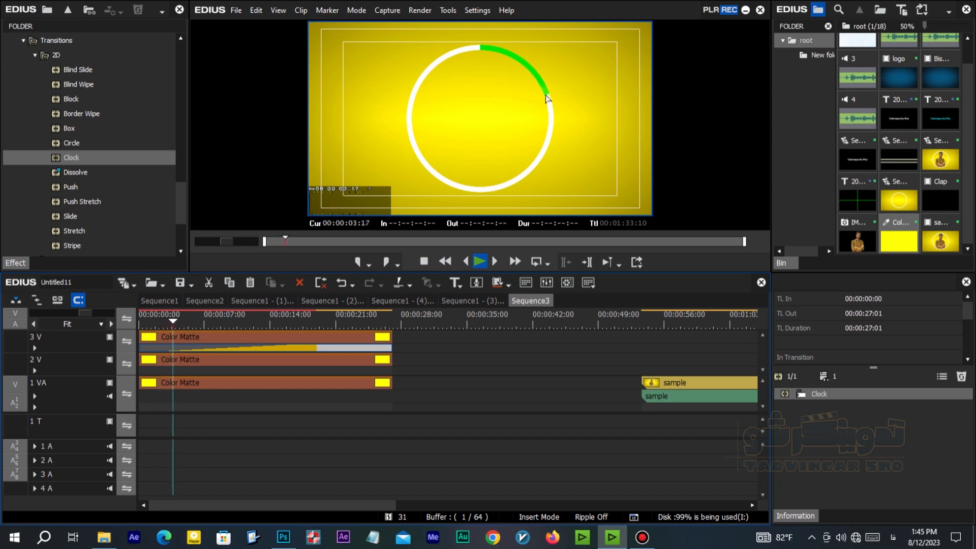
Try shortening the Clock transition on track 3 V to about 6 seconds and play the faster sweep
{"action": "left_click", "coordinate": [316, 349]}
{"action": "left_click_drag", "start_coordinate": [316, 348], "coordinate": [196, 351]}
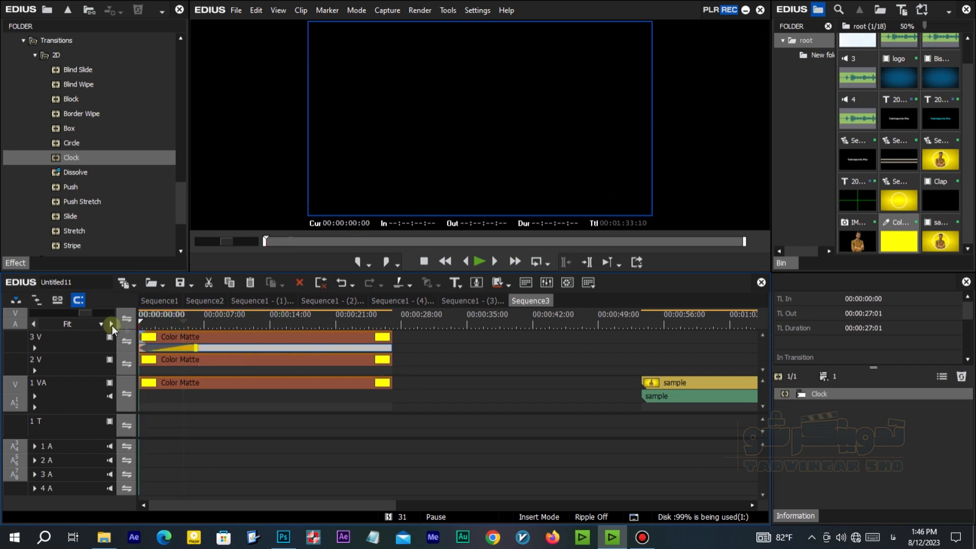
{"action": "key", "text": "space"}
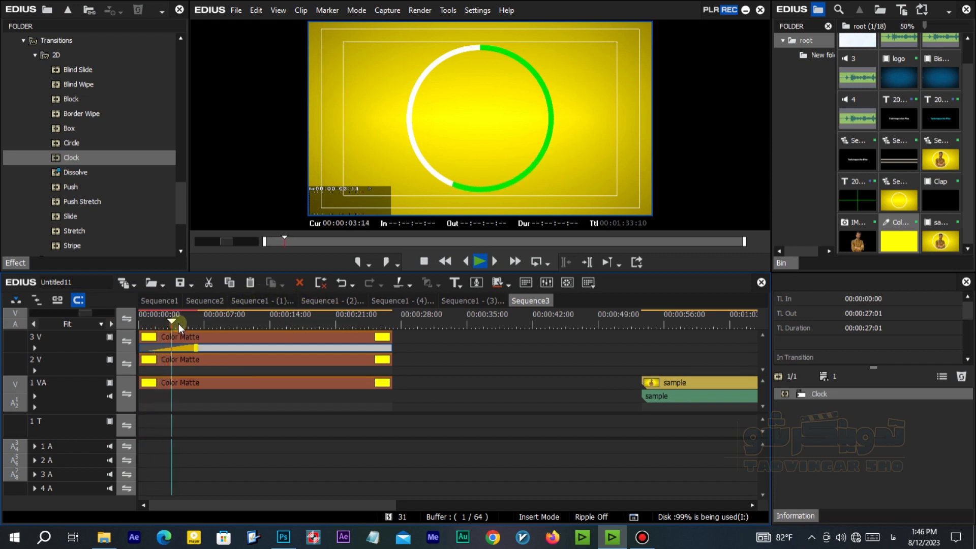
Extend the Clock transition on track 3 V to about 15 seconds and compare its sweep with the sample clip's ring
{"action": "left_click_drag", "start_coordinate": [182, 322], "coordinate": [281, 348]}
{"action": "left_click_drag", "start_coordinate": [200, 324], "coordinate": [239, 322]}
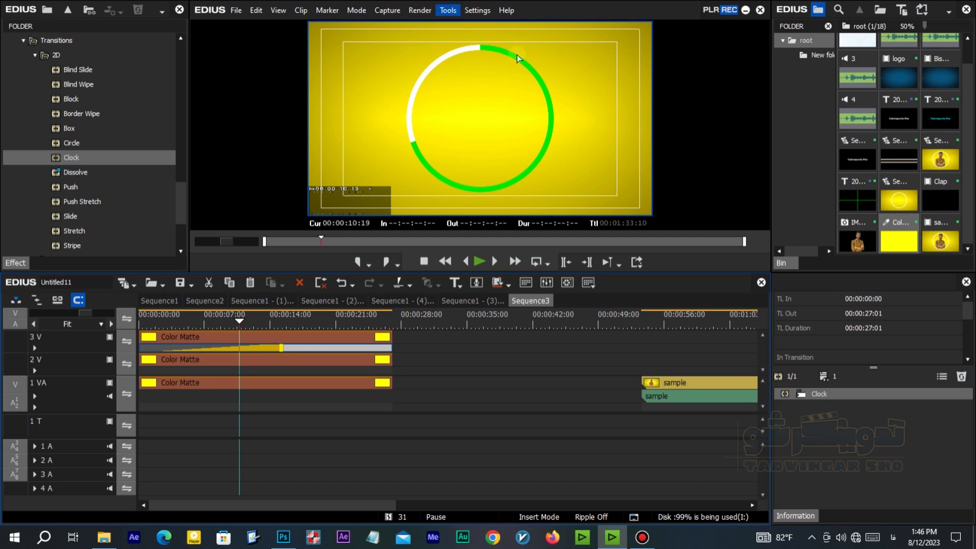
{"action": "left_click_drag", "start_coordinate": [178, 315], "coordinate": [529, 349]}
{"action": "left_click", "coordinate": [678, 319]}
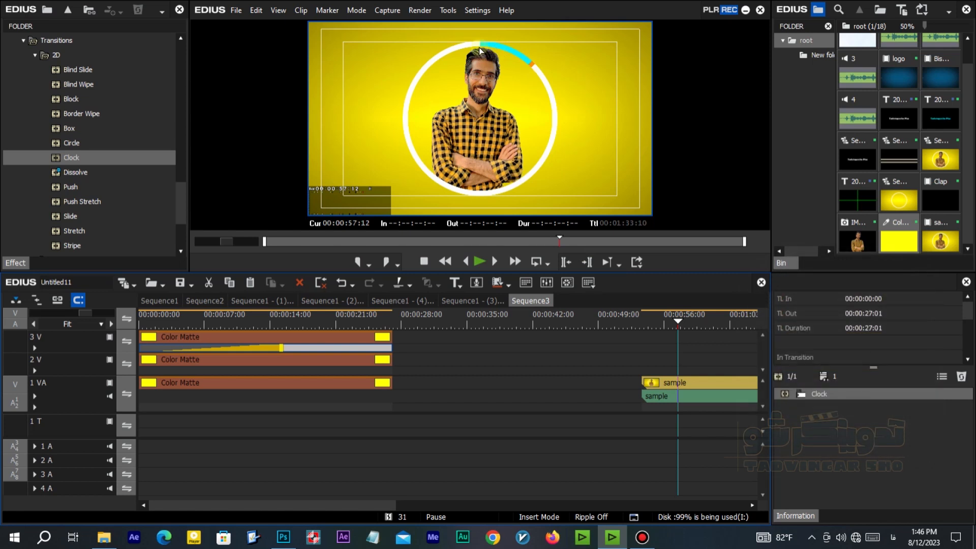
{"action": "left_click", "coordinate": [642, 325]}
{"action": "key", "text": "space"}
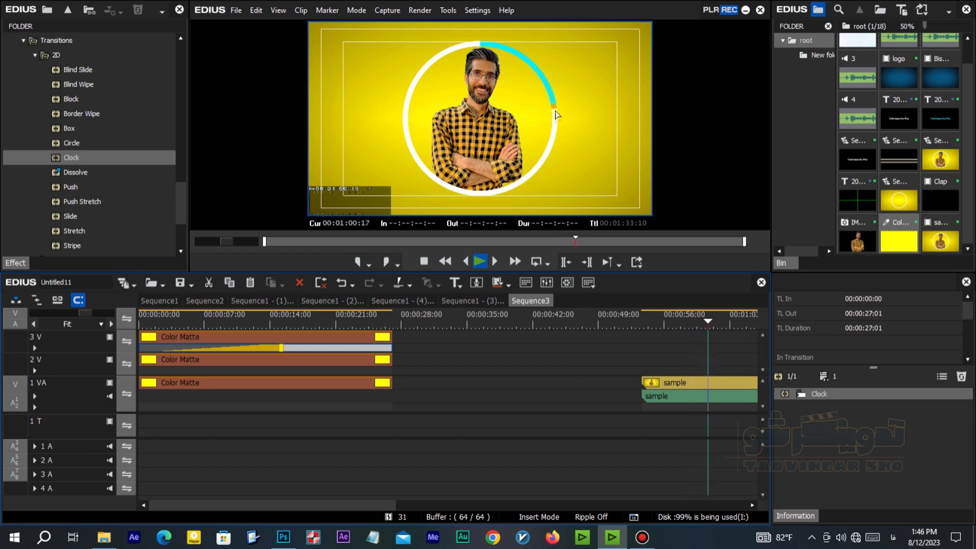
Add video track 4 V above 3 V and copy the green ring clip with its Clock transition onto it
{"action": "left_click", "coordinate": [253, 321]}
{"action": "right_click", "coordinate": [80, 343]}
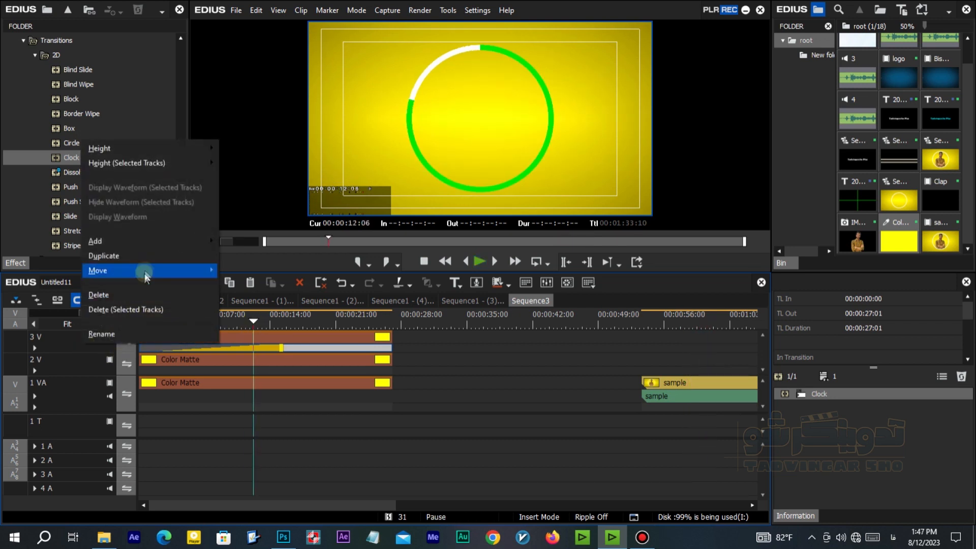
{"action": "mouse_move", "coordinate": [151, 240]}
{"action": "left_click", "coordinate": [246, 242]}
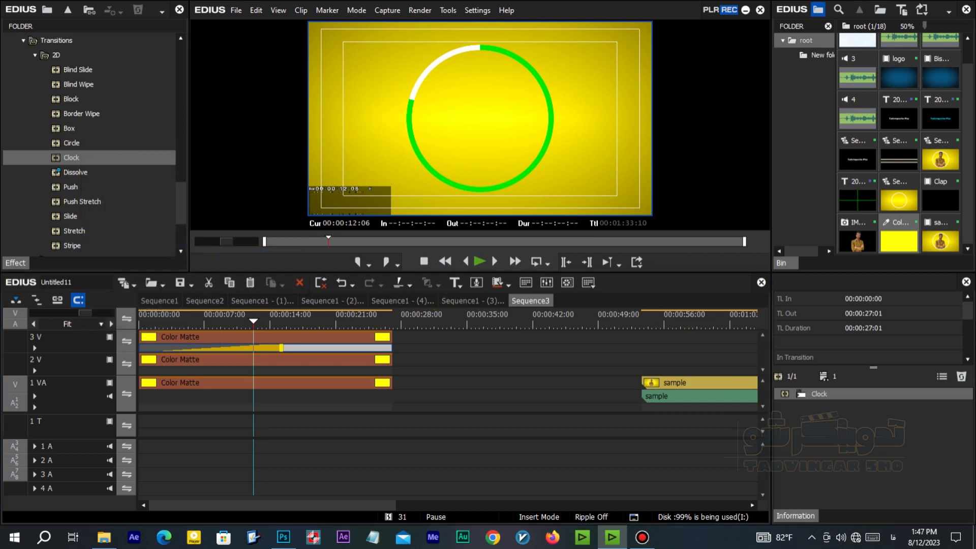
{"action": "left_click_drag", "start_coordinate": [231, 357], "coordinate": [214, 347]}
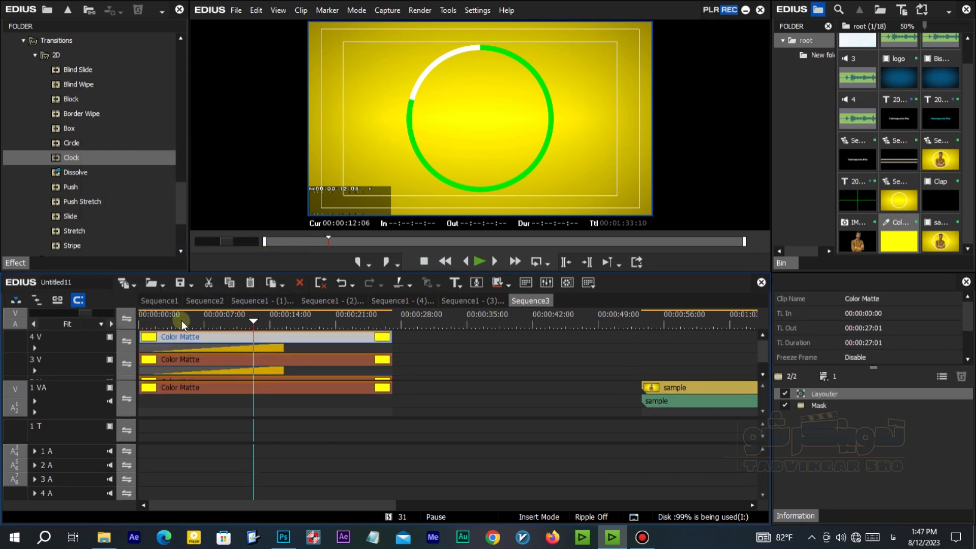
Offset the ring copy on track 4 V so that it starts two frames after the sequence start
{"action": "key", "text": "Home"}
{"action": "key", "text": "ctrl+KP_Add"}
{"action": "key", "text": "ctrl+KP_Add"}
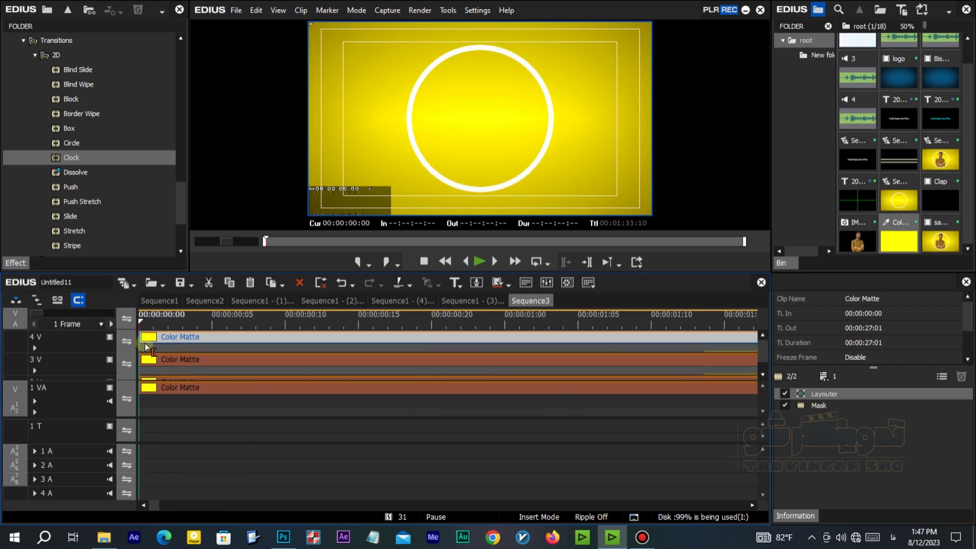
{"action": "left_click_drag", "start_coordinate": [146, 347], "coordinate": [186, 346]}
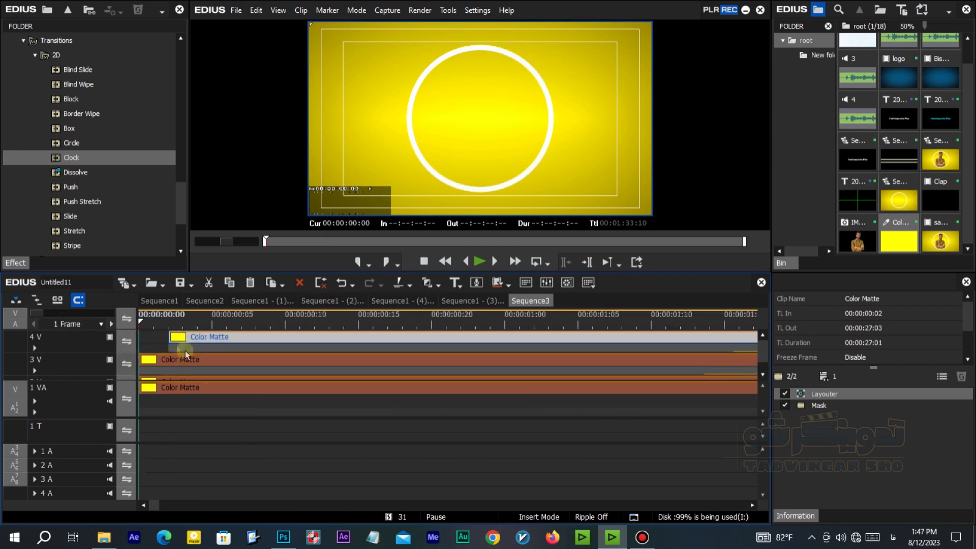
{"action": "key", "text": "ctrl+KP_Subtract"}
{"action": "key", "text": "ctrl+KP_Subtract"}
{"action": "key", "text": "ctrl+KP_Subtract"}
{"action": "key", "text": "ctrl+KP_Subtract"}
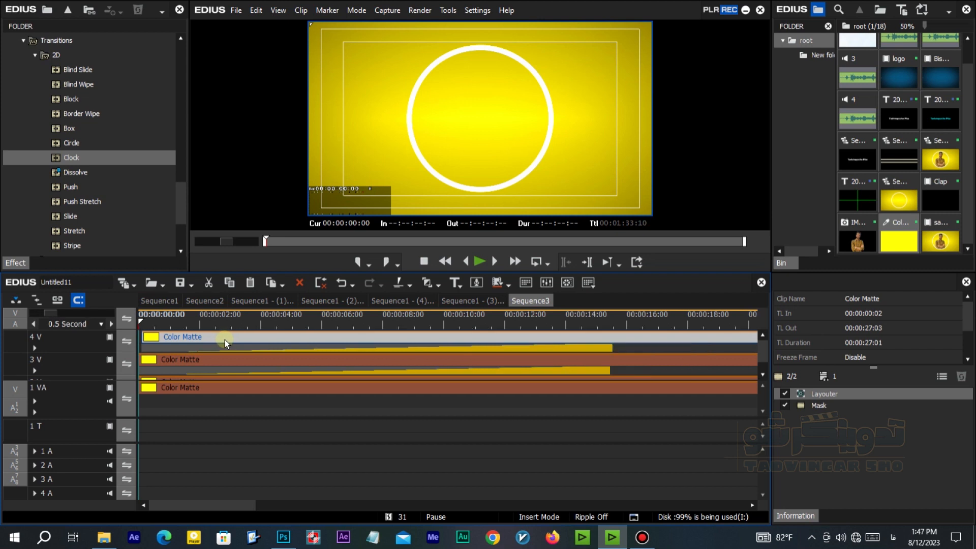
Change the Mask edge colour of the ring copy on track 4 V from green to red
{"action": "left_click_drag", "start_coordinate": [273, 321], "coordinate": [315, 326]}
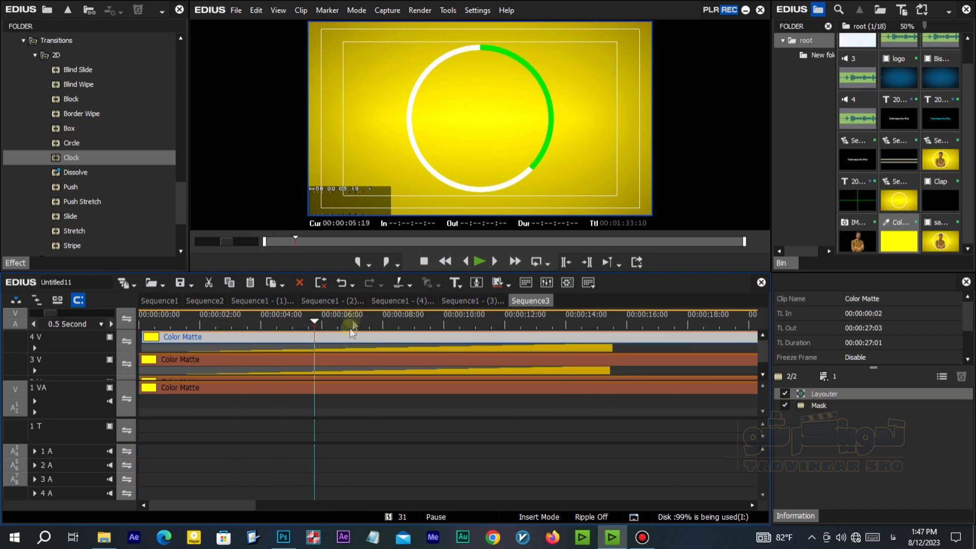
{"action": "double_click", "coordinate": [817, 406]}
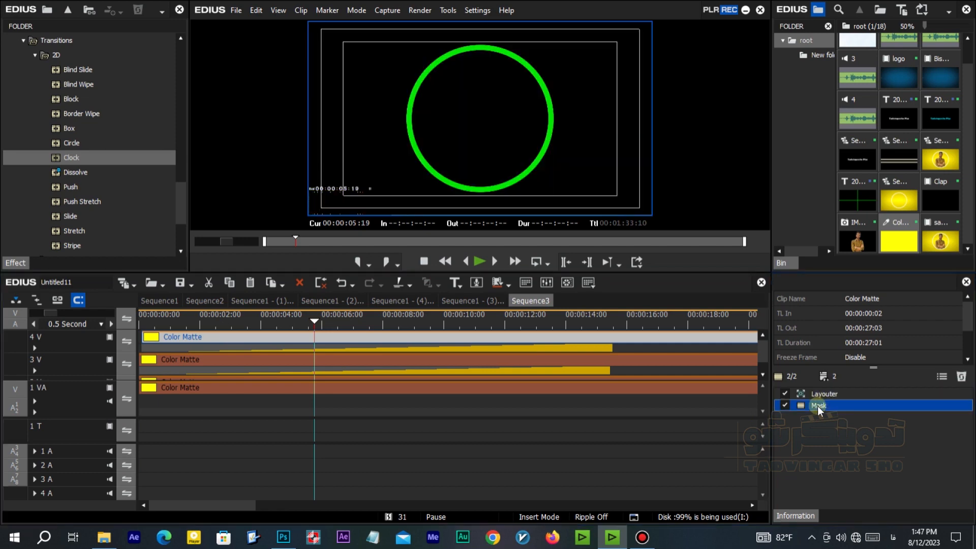
{"action": "left_click", "coordinate": [728, 211]}
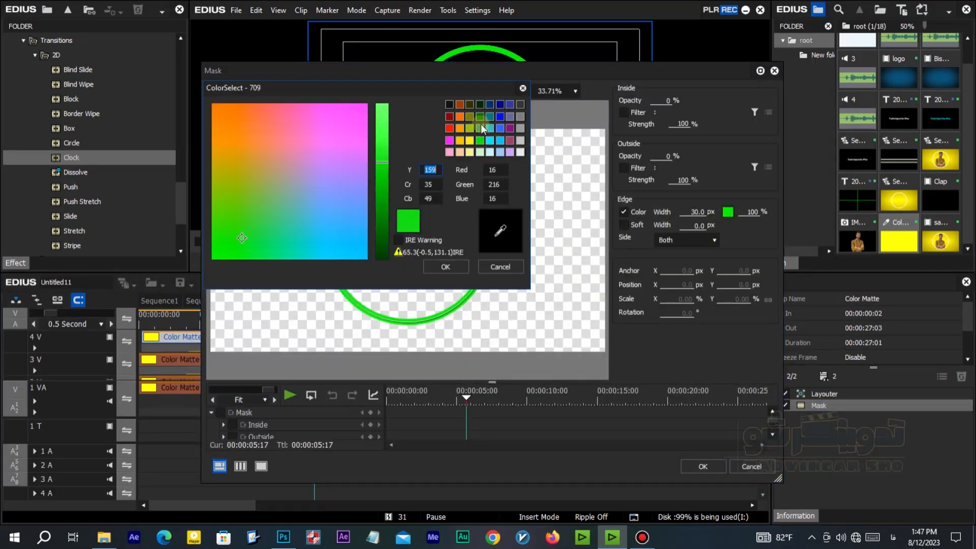
{"action": "left_click", "coordinate": [490, 140]}
{"action": "left_click", "coordinate": [449, 130]}
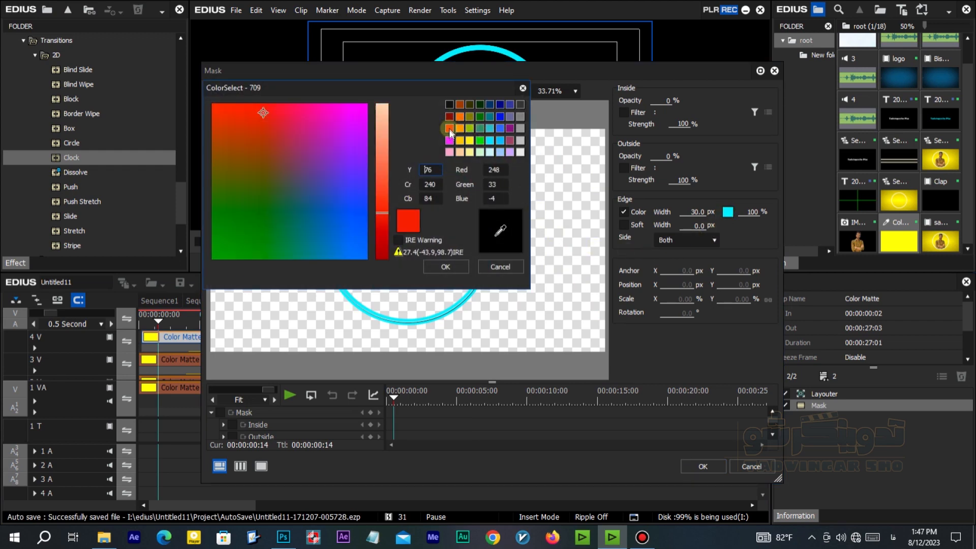
{"action": "left_click", "coordinate": [446, 267]}
{"action": "left_click", "coordinate": [721, 464]}
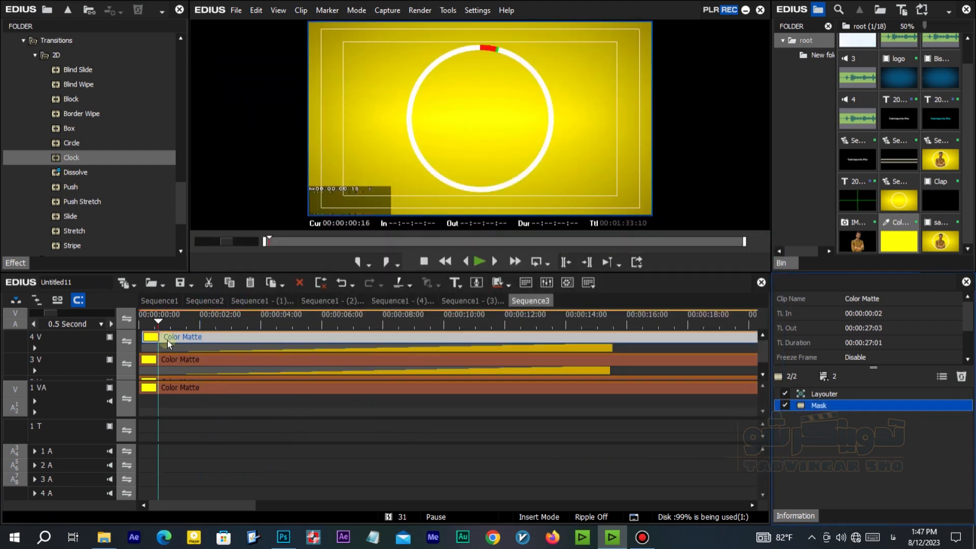
Offset the red ring clip on track 4 V to start six frames after the sequence start and play the sweep
{"action": "left_click_drag", "start_coordinate": [161, 325], "coordinate": [27, 324]}
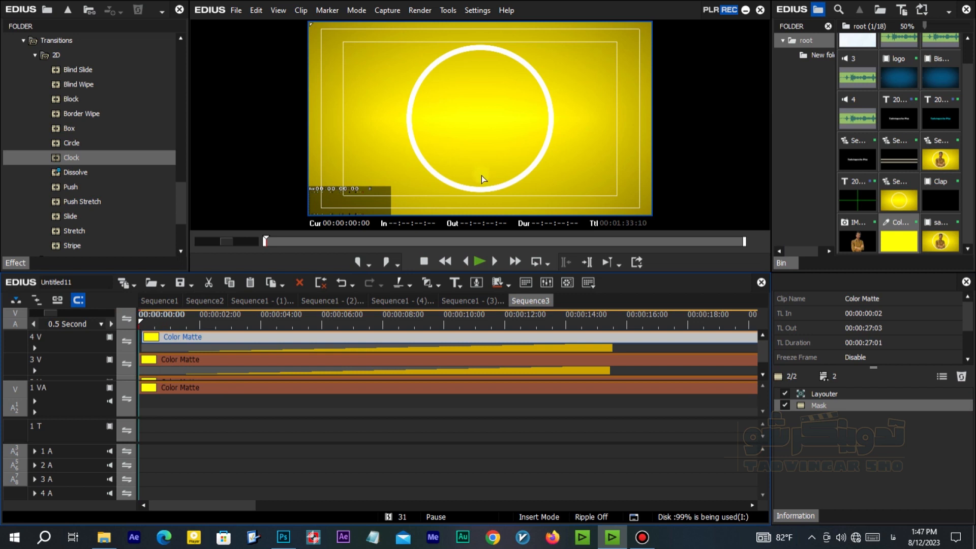
{"action": "key", "text": "space"}
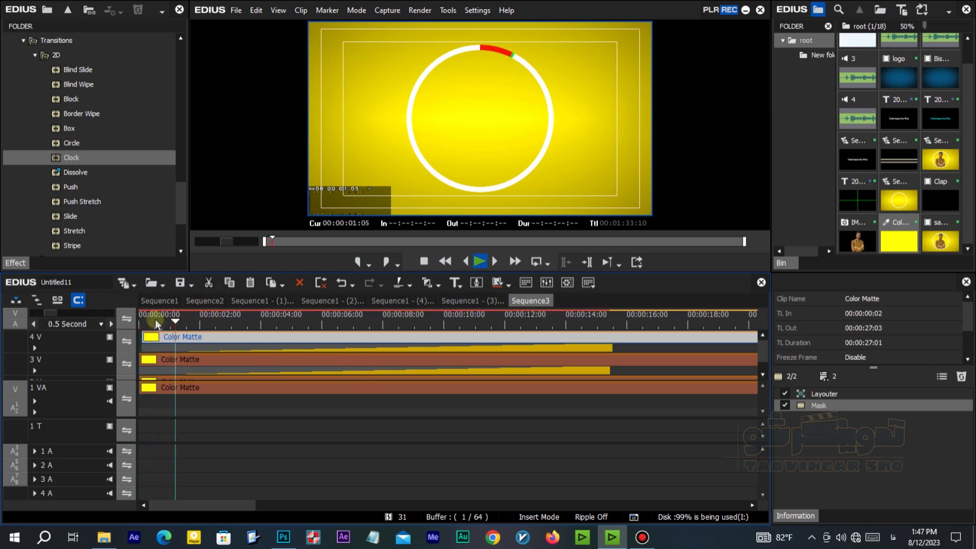
{"action": "left_click_drag", "start_coordinate": [153, 323], "coordinate": [133, 328]}
{"action": "scroll", "coordinate": [153, 336], "scroll_direction": "up", "scroll_amount": 4}
{"action": "left_click_drag", "start_coordinate": [200, 340], "coordinate": [249, 352]}
{"action": "key", "text": "space"}
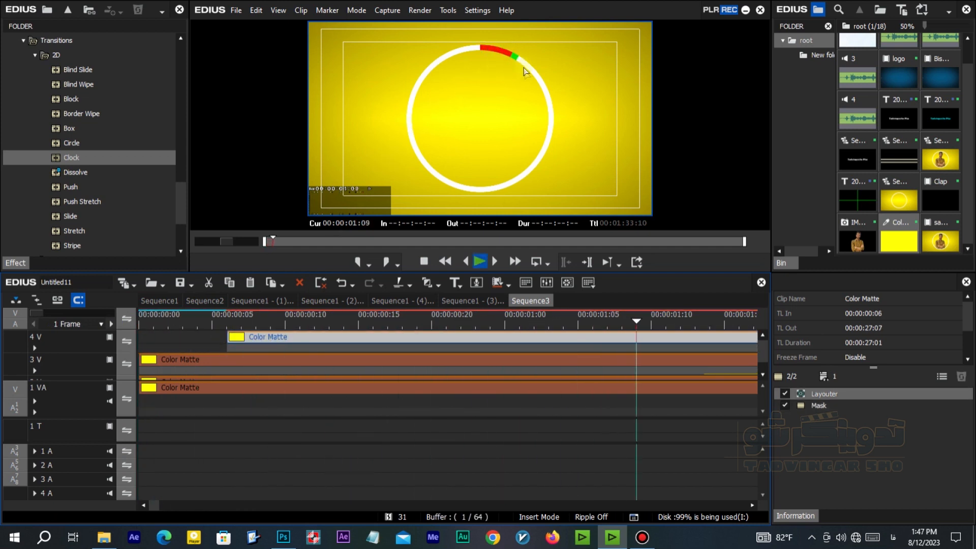
{"action": "scroll", "coordinate": [488, 316], "scroll_direction": "down", "scroll_amount": 3}
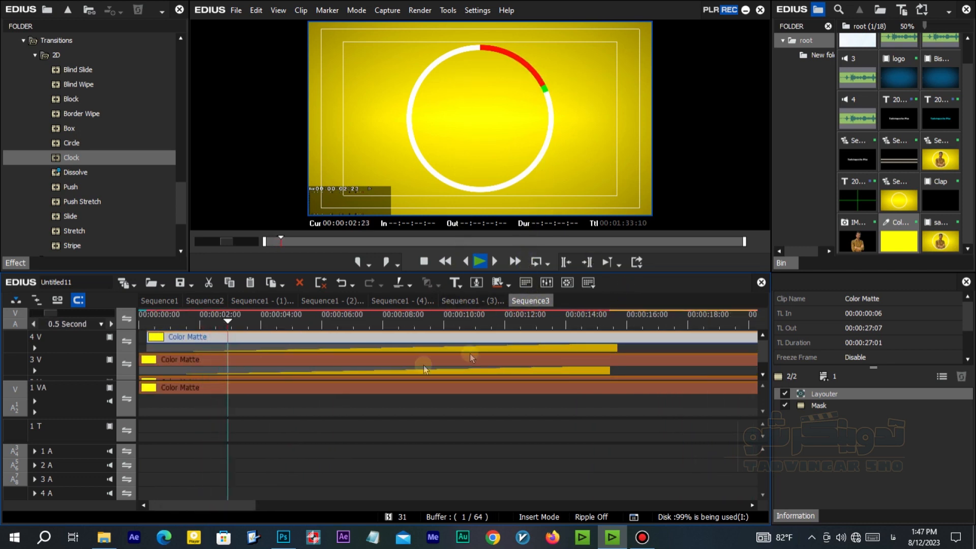
Compare the red and green ring sweep with the ring in the sample clip farther along the timeline
{"action": "scroll", "coordinate": [386, 377], "scroll_direction": "down", "scroll_amount": 4}
{"action": "scroll", "coordinate": [372, 358], "scroll_direction": "down", "scroll_amount": 1}
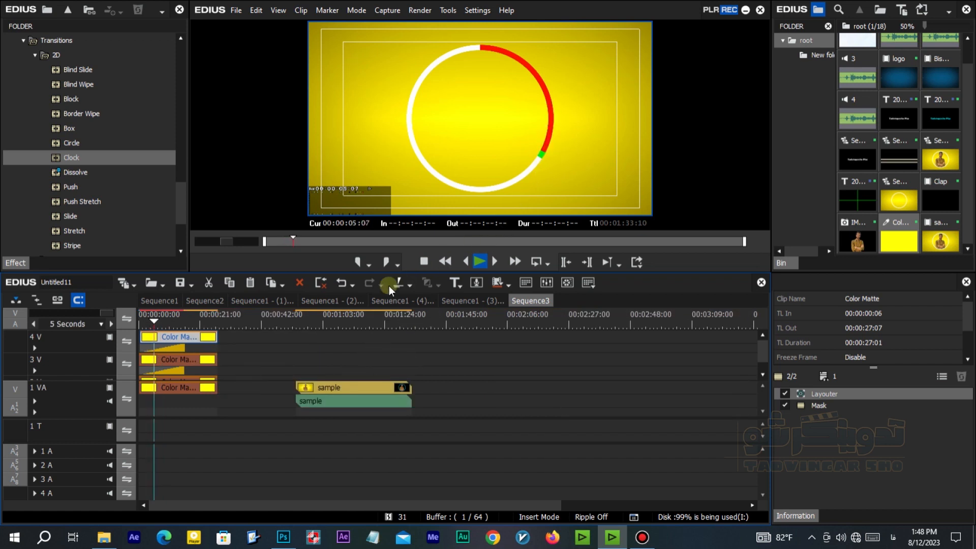
{"action": "left_click", "coordinate": [154, 322]}
{"action": "left_click_drag", "start_coordinate": [155, 322], "coordinate": [171, 323]}
{"action": "left_click_drag", "start_coordinate": [300, 324], "coordinate": [314, 322]}
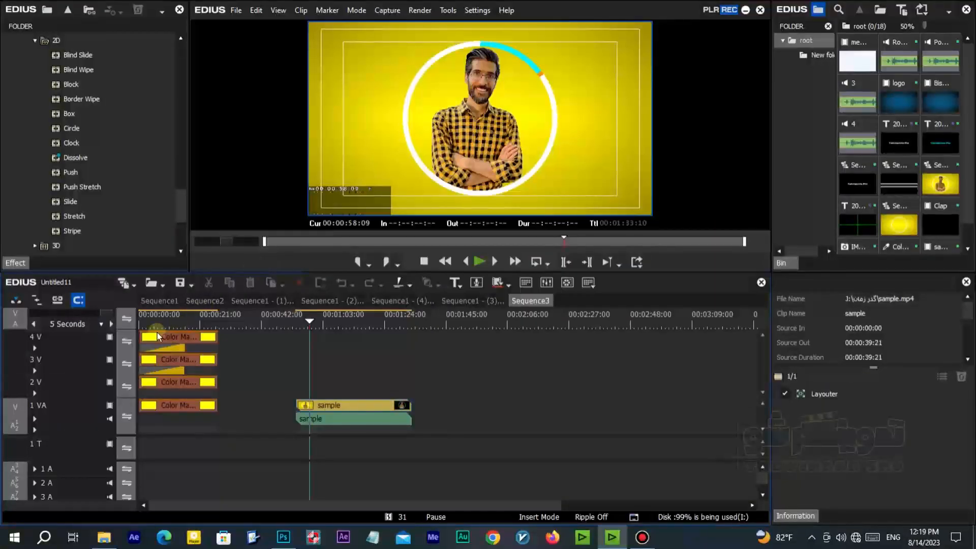
Add two V tracks directly above track 1 VA
{"action": "right_click", "coordinate": [74, 410]}
{"action": "mouse_move", "coordinate": [151, 311]}
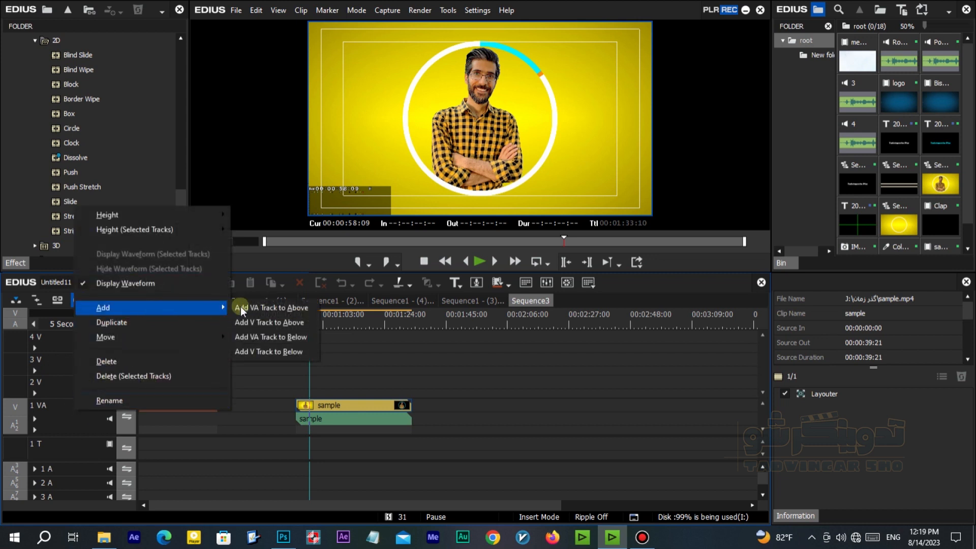
{"action": "left_click", "coordinate": [270, 323]}
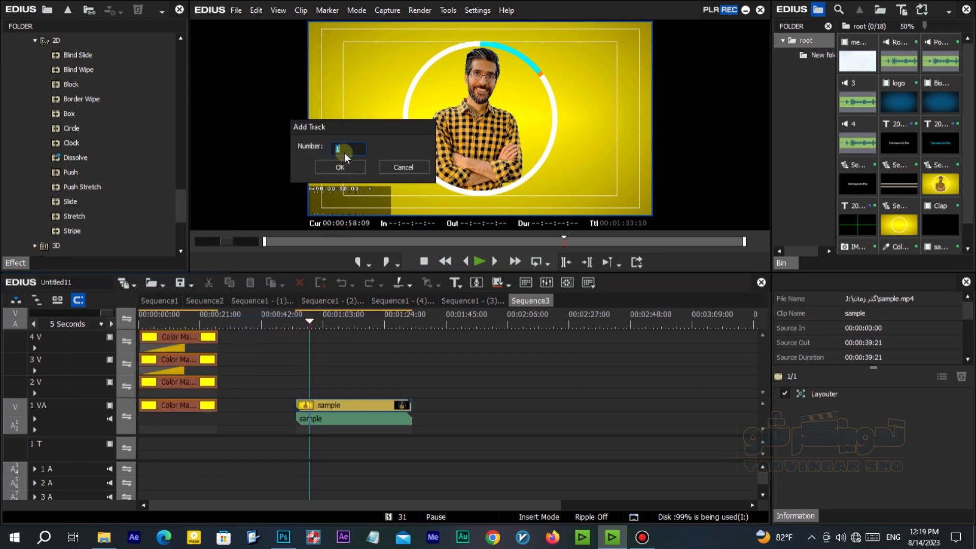
{"action": "type", "text": "2"}
{"action": "left_click", "coordinate": [340, 167]}
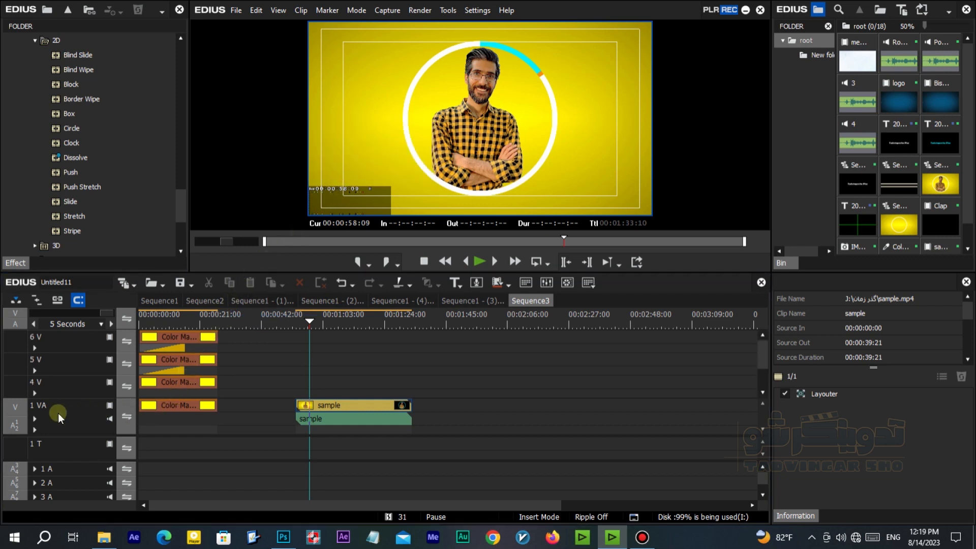
{"action": "left_click_drag", "start_coordinate": [765, 360], "coordinate": [766, 376]}
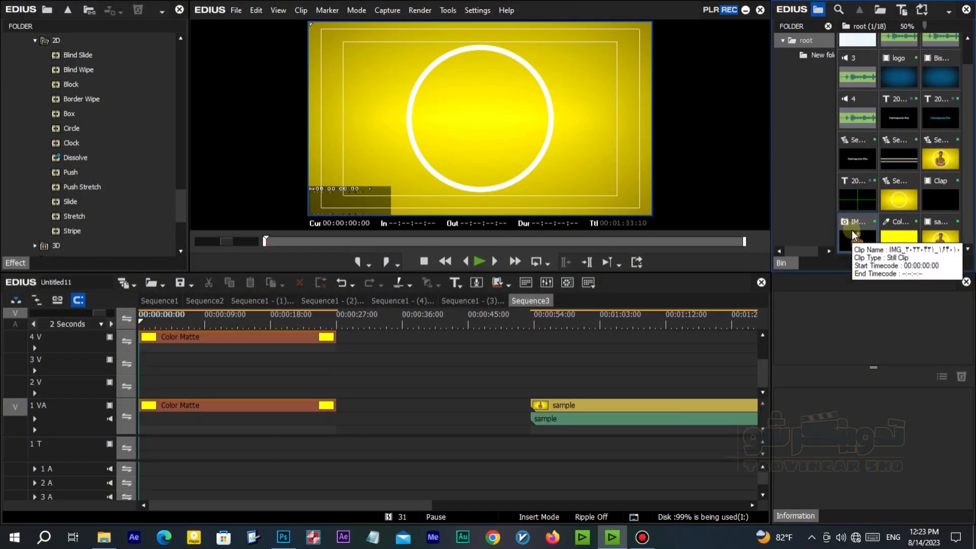
Place the man's still photo on track 3 V and extend it to end with the Color Matte at 00:00:27:01
{"action": "left_click", "coordinate": [854, 235]}
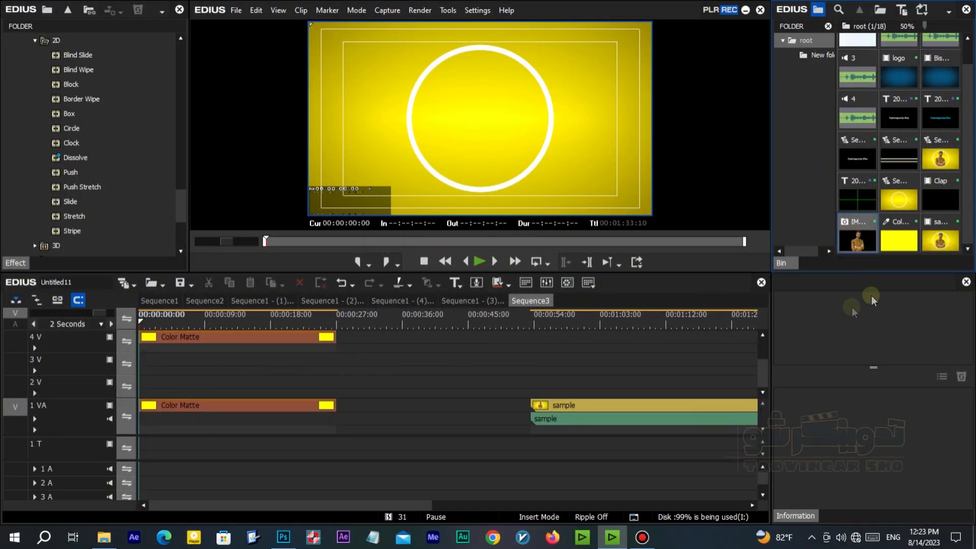
{"action": "left_click_drag", "start_coordinate": [857, 238], "coordinate": [147, 365]}
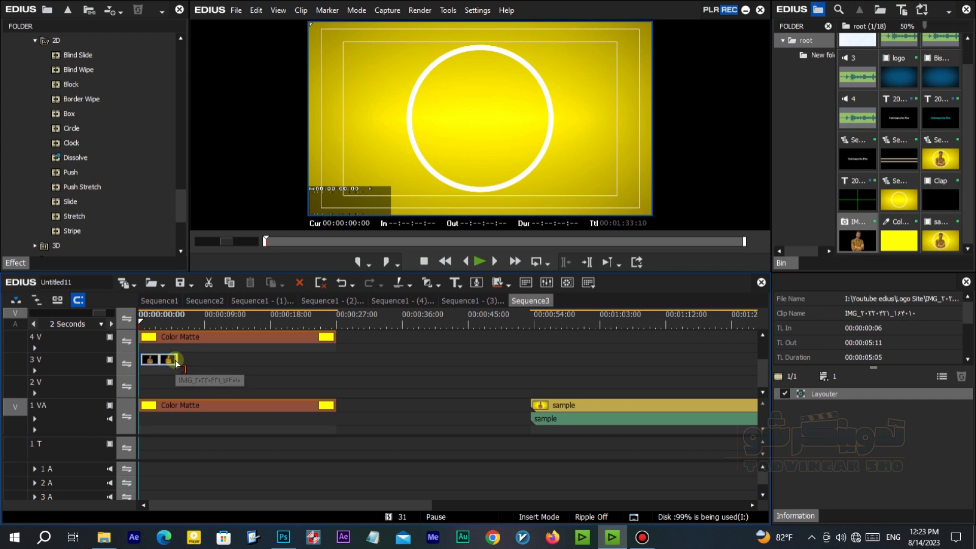
{"action": "left_click_drag", "start_coordinate": [175, 361], "coordinate": [334, 362]}
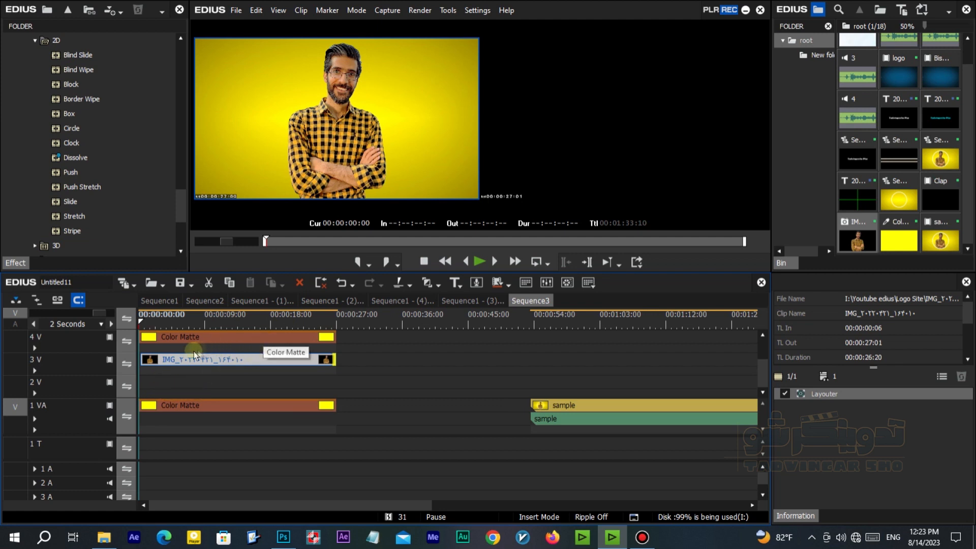
Move the photo clip on track 3 V so that it starts at the sequence start
{"action": "left_click", "coordinate": [189, 319]}
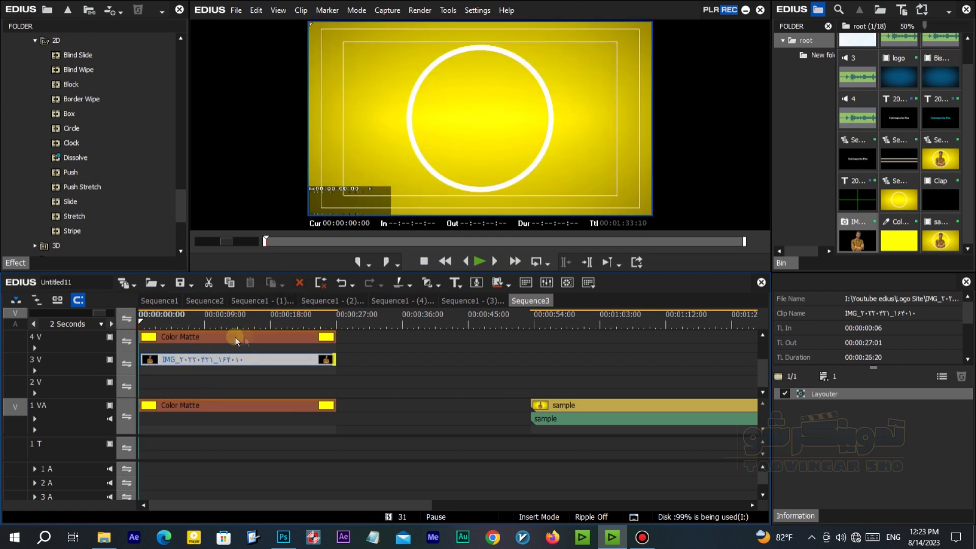
{"action": "scroll", "coordinate": [175, 499], "scroll_direction": "up", "scroll_amount": 5}
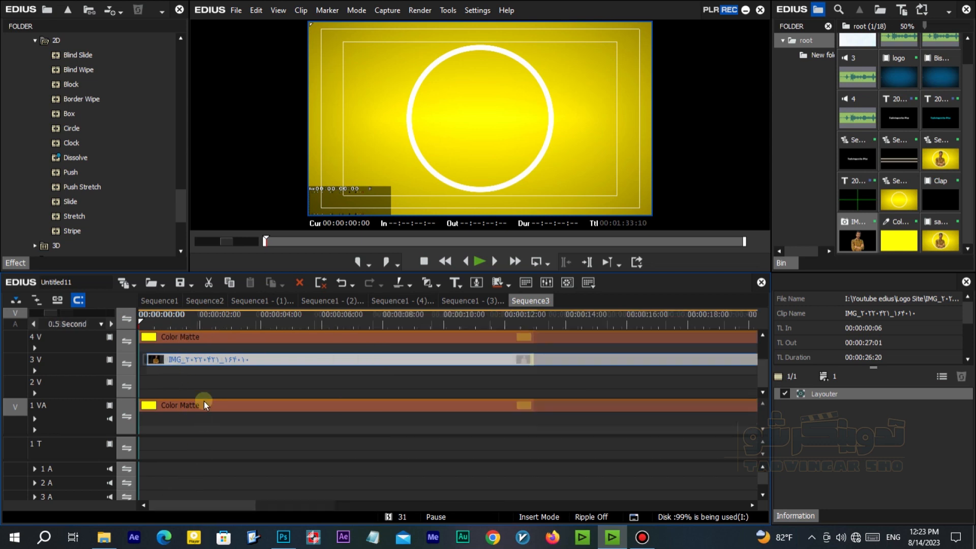
{"action": "left_click_drag", "start_coordinate": [253, 359], "coordinate": [165, 362]}
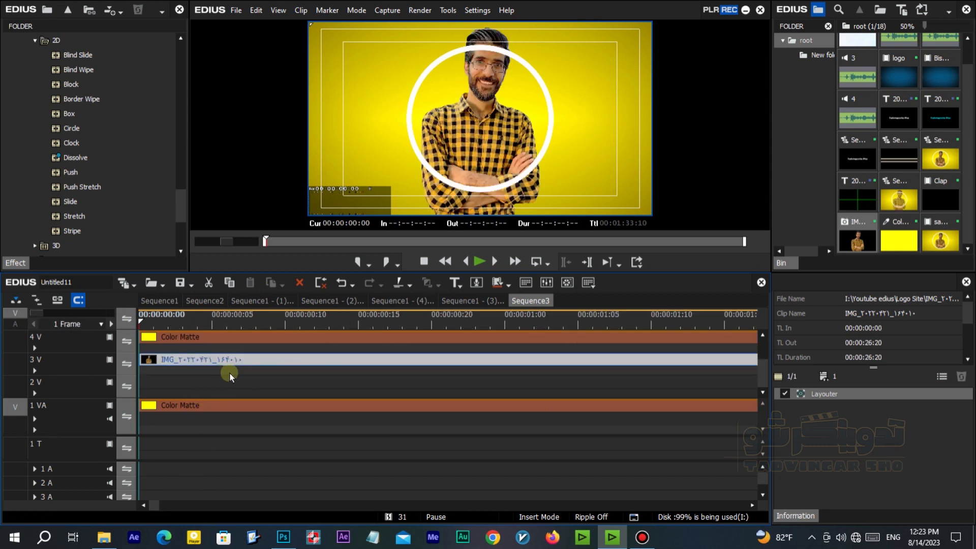
{"action": "scroll", "coordinate": [230, 373], "scroll_direction": "down", "scroll_amount": 3}
{"action": "scroll", "coordinate": [230, 370], "scroll_direction": "down", "scroll_amount": 2}
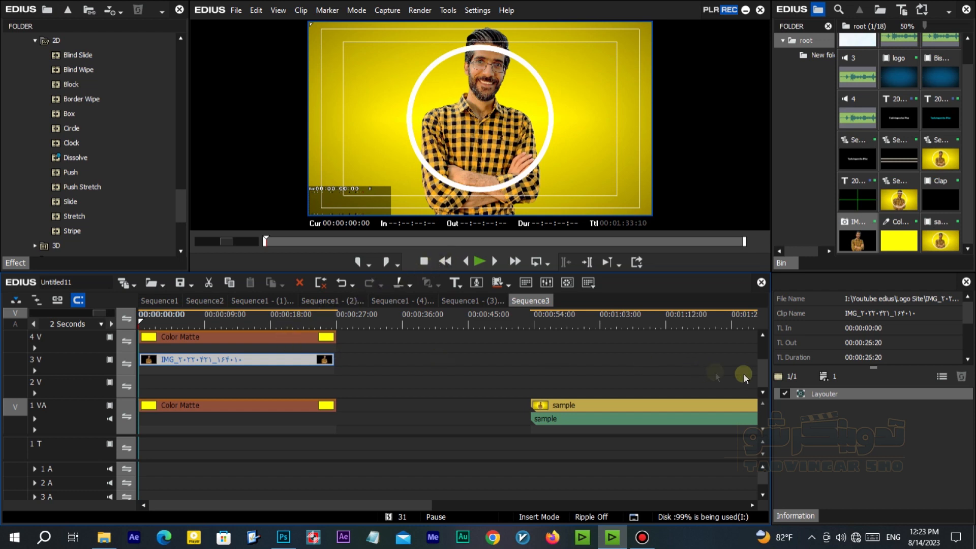
Move the white ring's Color Matte clip from track 4 V down to track 2 V, beneath the photo
{"action": "mouse_move", "coordinate": [766, 374]}
{"action": "left_mouse_down"}
{"action": "mouse_move", "coordinate": [764, 361]}
{"action": "mouse_move", "coordinate": [767, 373]}
{"action": "left_mouse_up"}
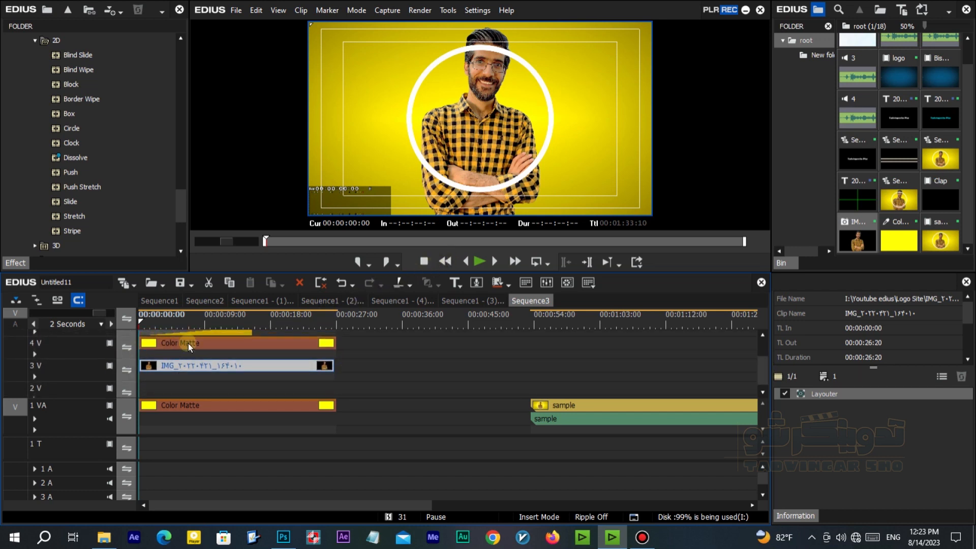
{"action": "left_click_drag", "start_coordinate": [188, 343], "coordinate": [189, 389]}
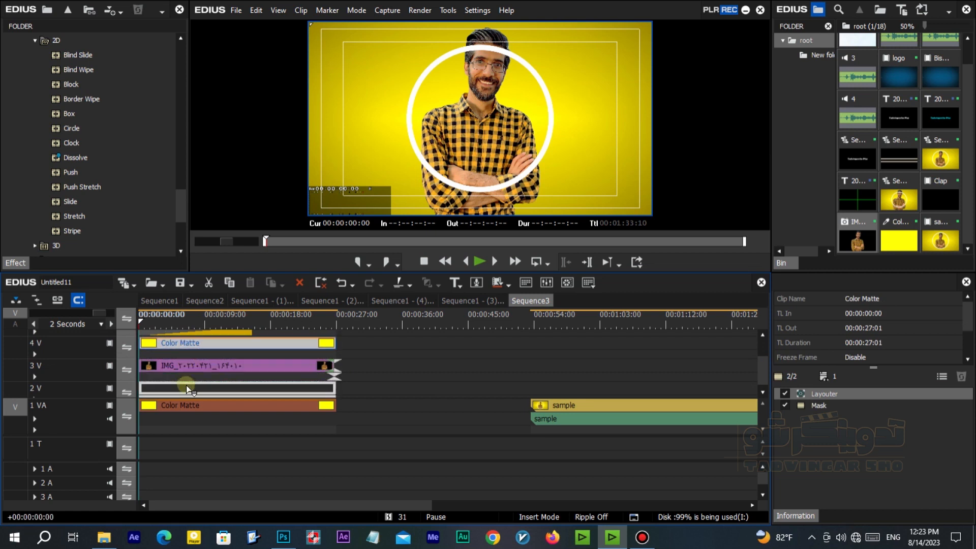
{"action": "left_click_drag", "start_coordinate": [189, 390], "coordinate": [186, 386]}
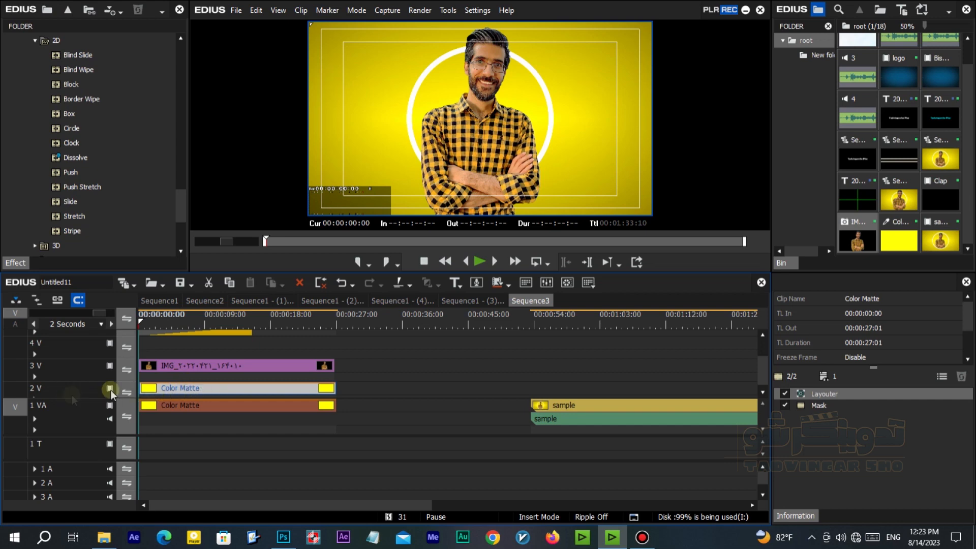
In the Layouter, scale the photo to 45% and shift it to X position -0.90% so it fits inside the ring
{"action": "left_click", "coordinate": [180, 368]}
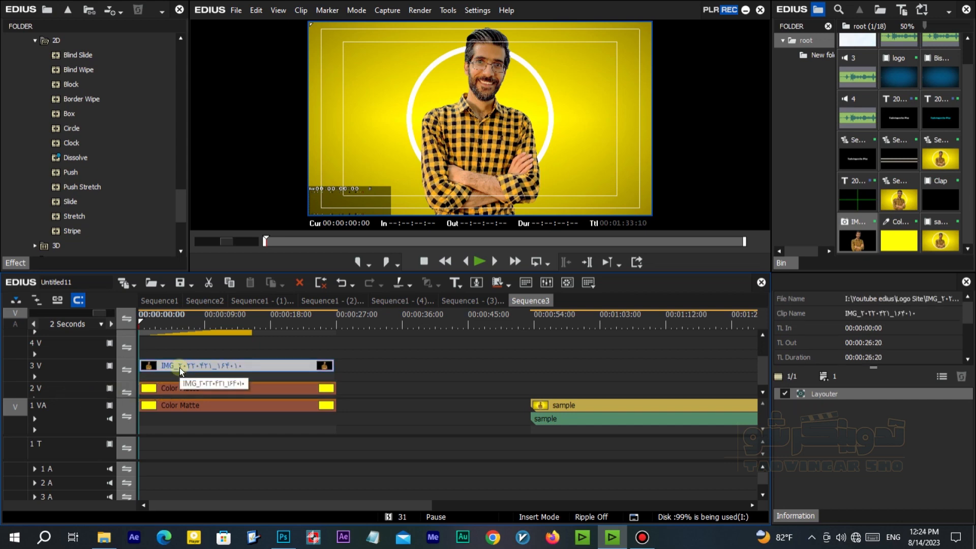
{"action": "key", "text": "F7"}
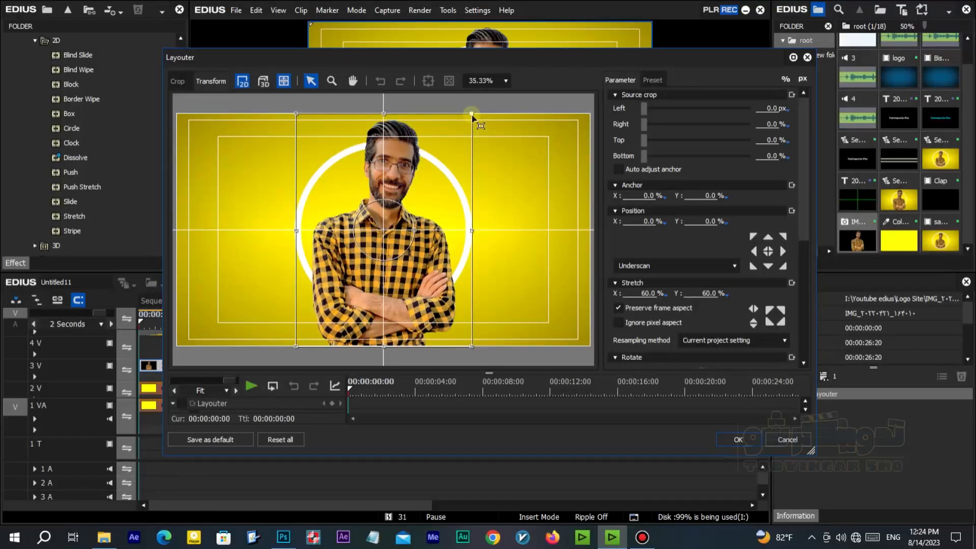
{"action": "left_click_drag", "start_coordinate": [472, 115], "coordinate": [450, 145]}
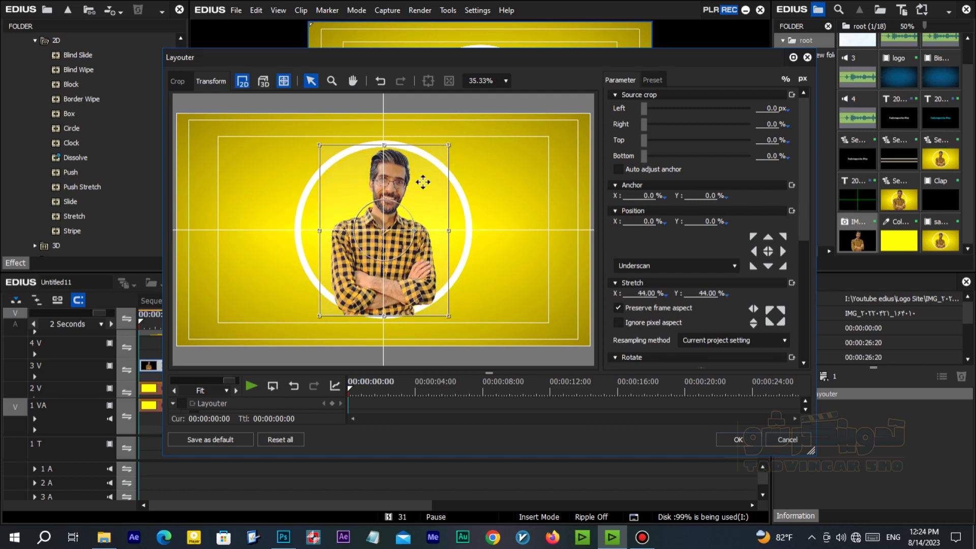
{"action": "left_click_drag", "start_coordinate": [425, 176], "coordinate": [451, 147]}
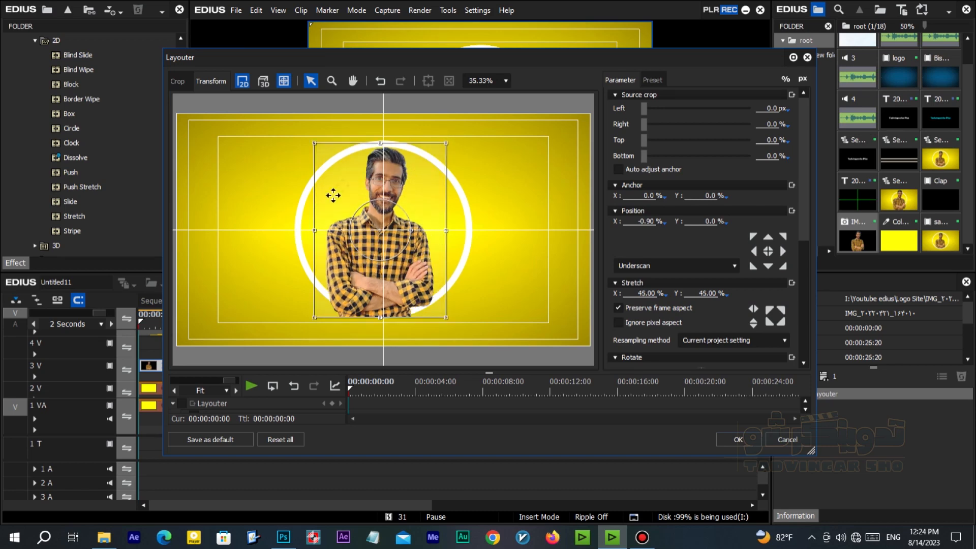
{"action": "left_click", "coordinate": [726, 443]}
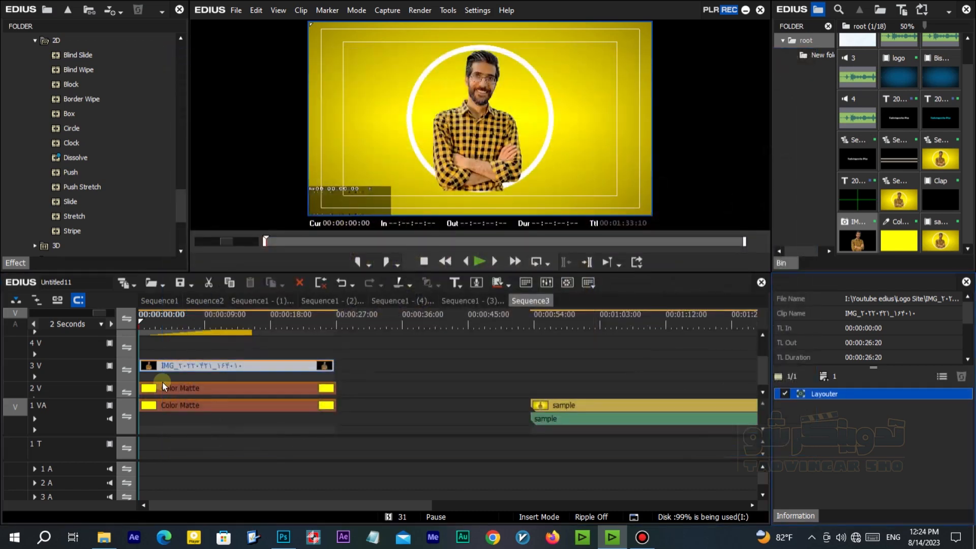
Move the white ring clip from track 2 V to track 4 V above the photo and copy it back onto track 2 V
{"action": "left_click_drag", "start_coordinate": [179, 389], "coordinate": [168, 353]}
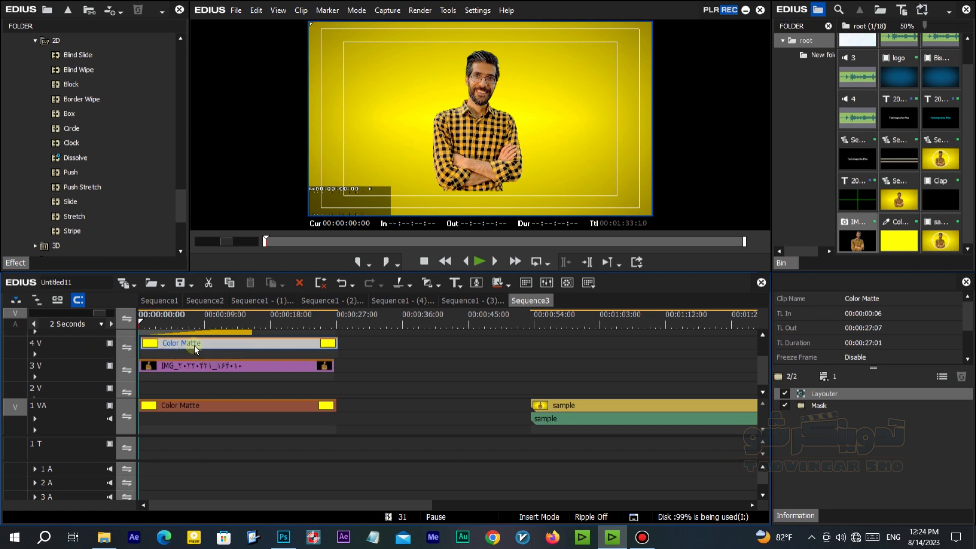
{"action": "left_click_drag", "start_coordinate": [194, 344], "coordinate": [195, 387]}
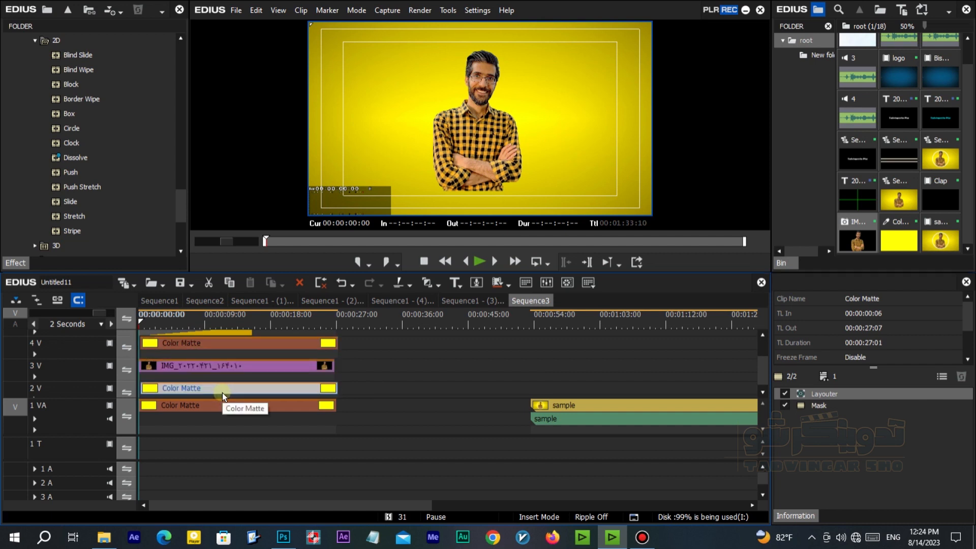
Examine the photo and ring composite full screen at about 00:00:03:19
{"action": "left_click", "coordinate": [166, 319]}
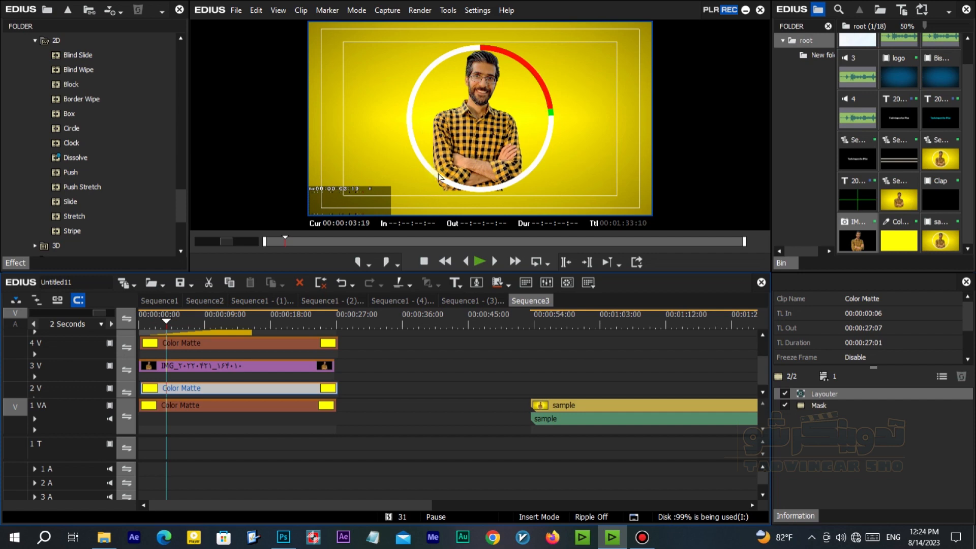
{"action": "double_click", "coordinate": [466, 136]}
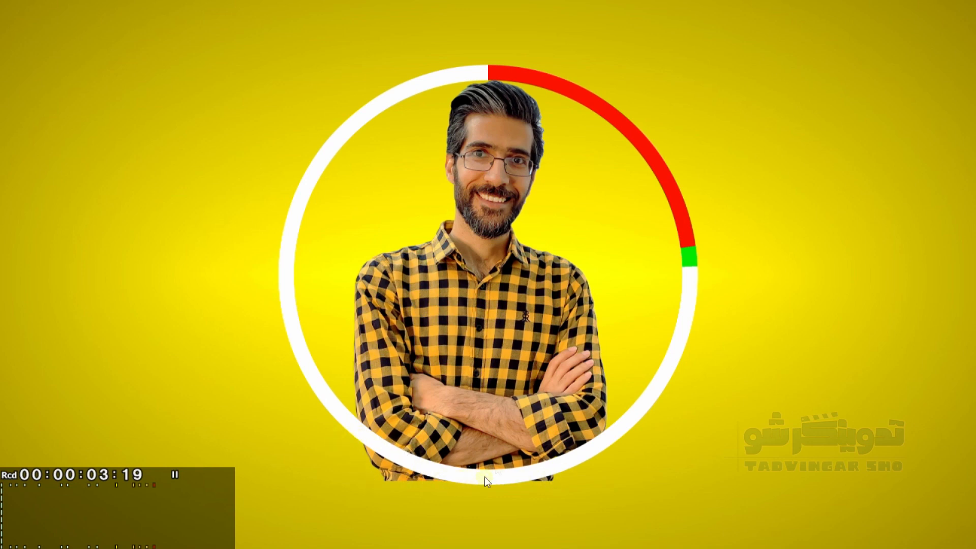
{"action": "double_click", "coordinate": [477, 245]}
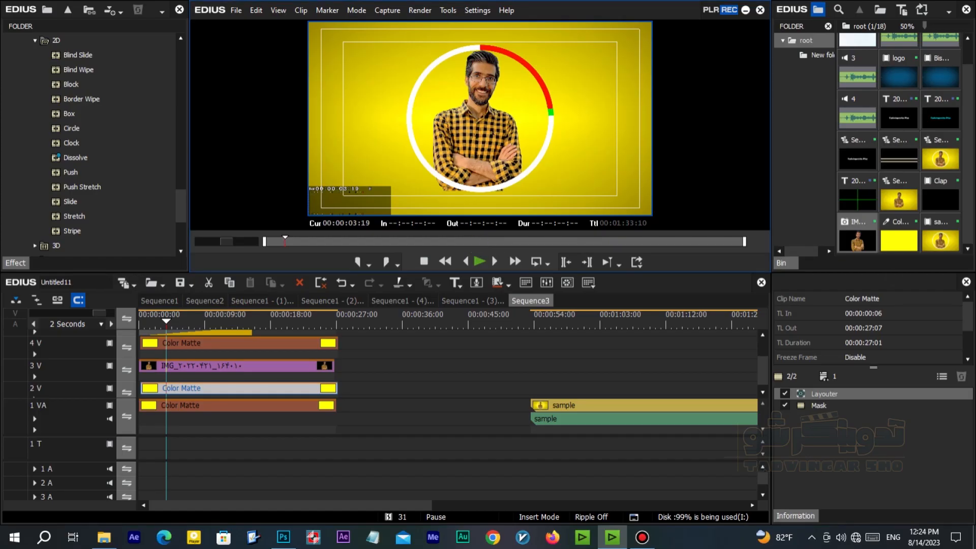
Set the mask's outside opacity to 100% on the Color Matte clip on track 2 V
{"action": "left_click", "coordinate": [171, 390]}
{"action": "left_click", "coordinate": [818, 405]}
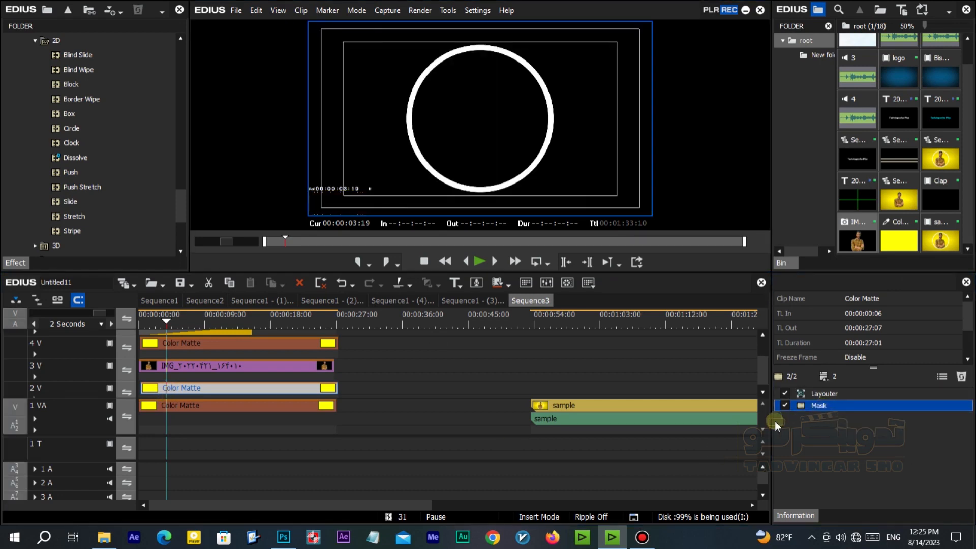
{"action": "double_click", "coordinate": [818, 406]}
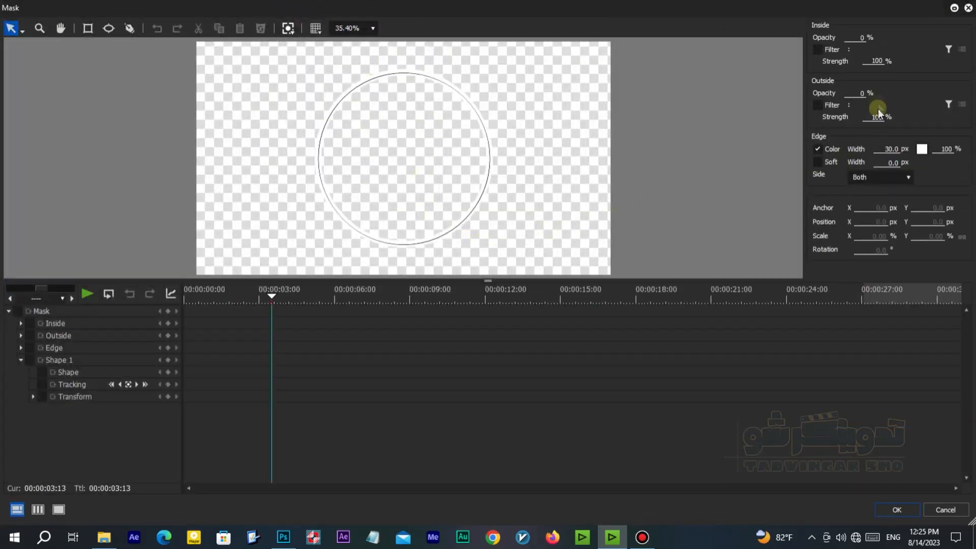
{"action": "left_click", "coordinate": [858, 93]}
{"action": "type", "text": "100"}
{"action": "left_click", "coordinate": [881, 509]}
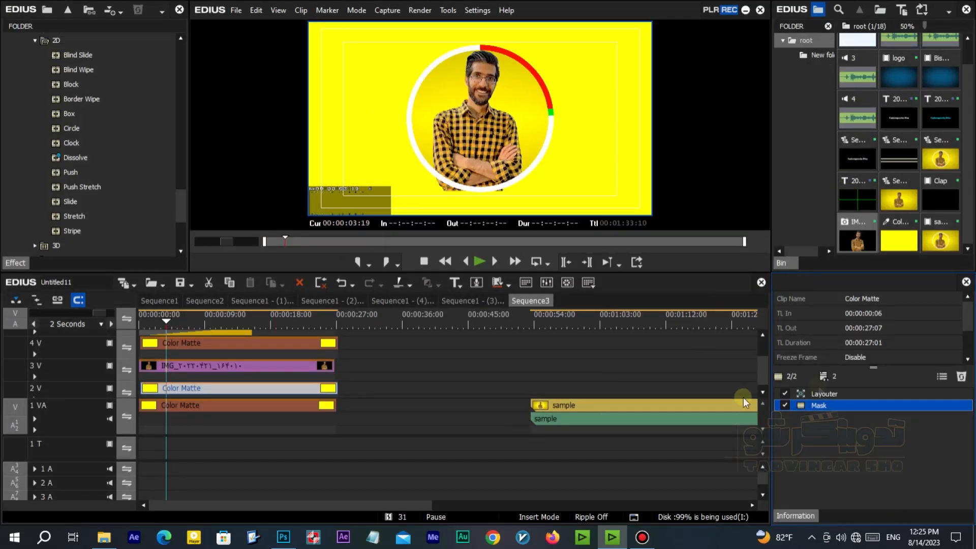
{"action": "double_click", "coordinate": [812, 403]}
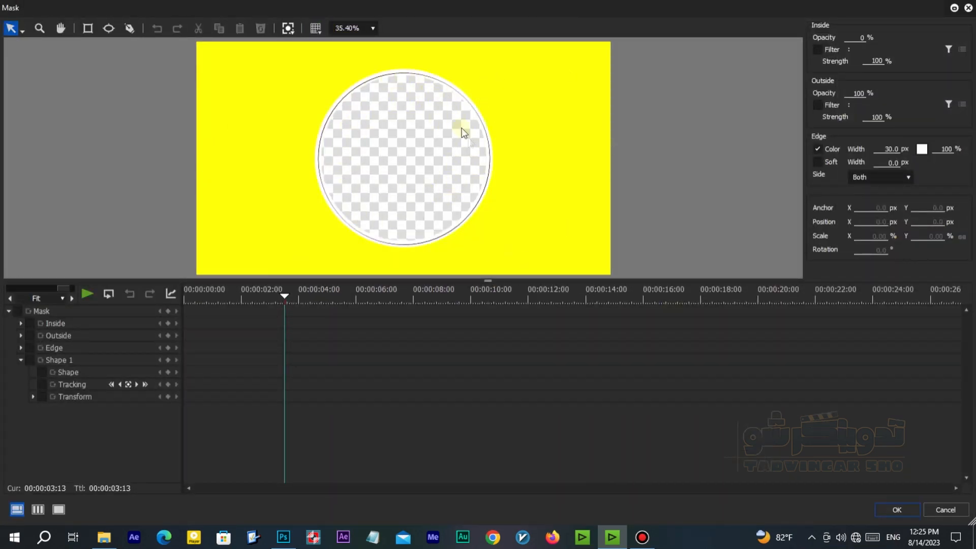
{"action": "left_click", "coordinate": [897, 510]}
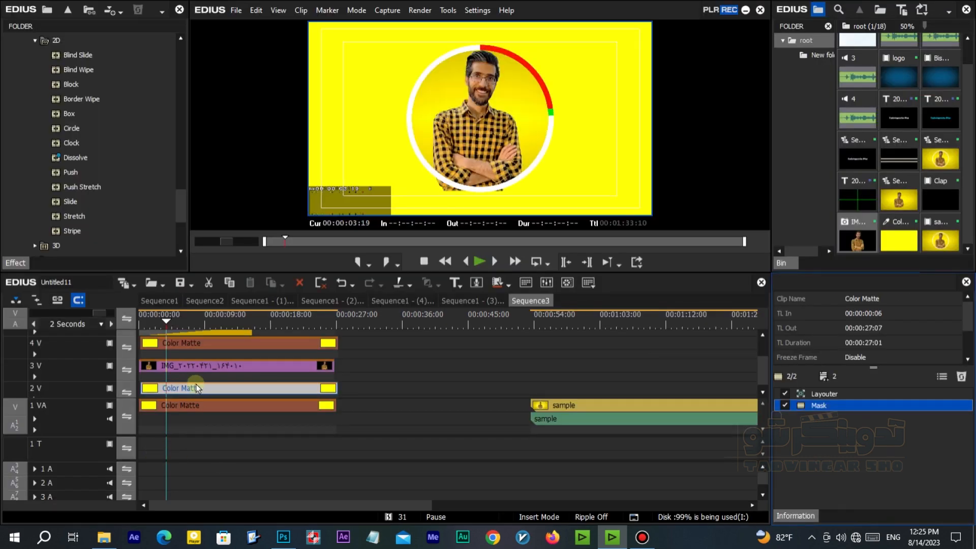
Apply a Track Matte keyer to the man's photo on track 3 V and set it to inverted Luminance
{"action": "left_click_drag", "start_coordinate": [180, 198], "coordinate": [178, 234]}
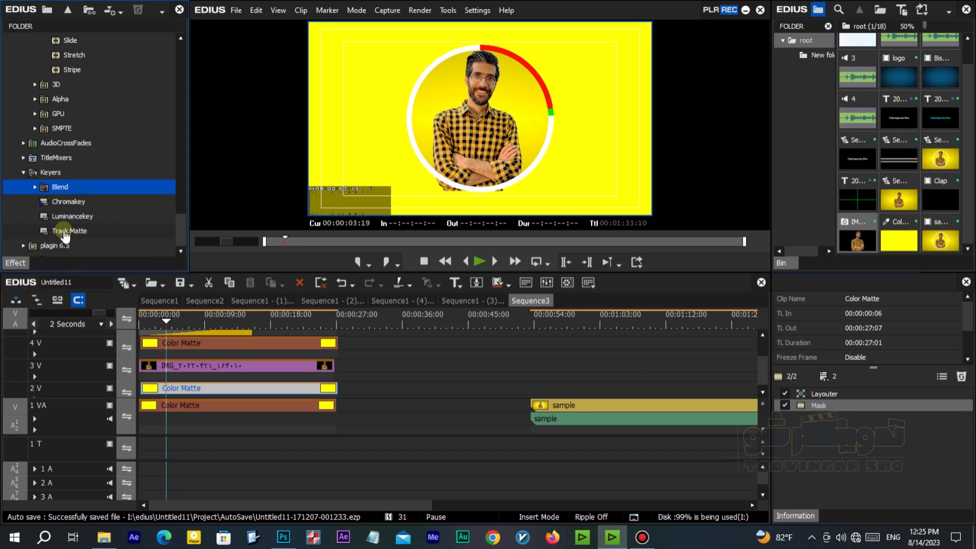
{"action": "left_click_drag", "start_coordinate": [54, 235], "coordinate": [186, 377]}
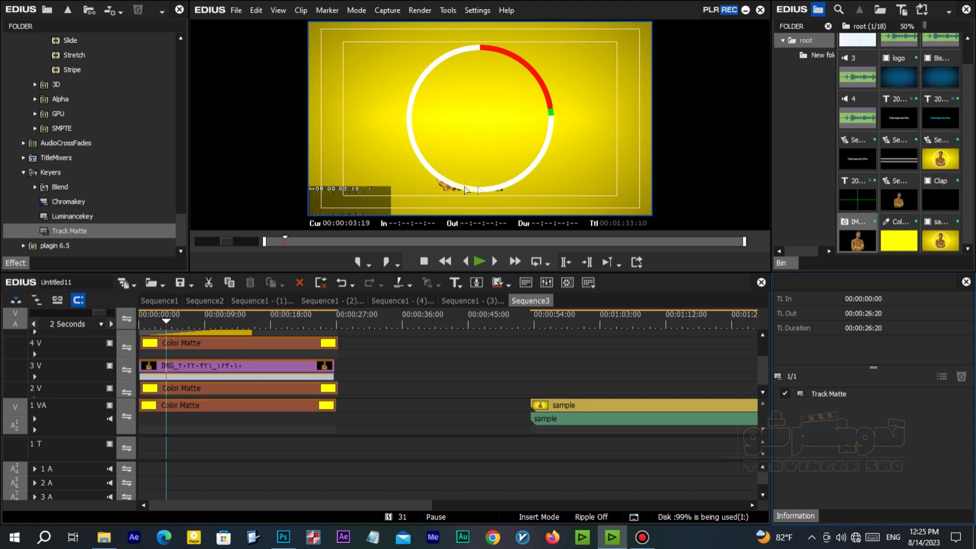
{"action": "left_click", "coordinate": [808, 390]}
{"action": "double_click", "coordinate": [825, 394]}
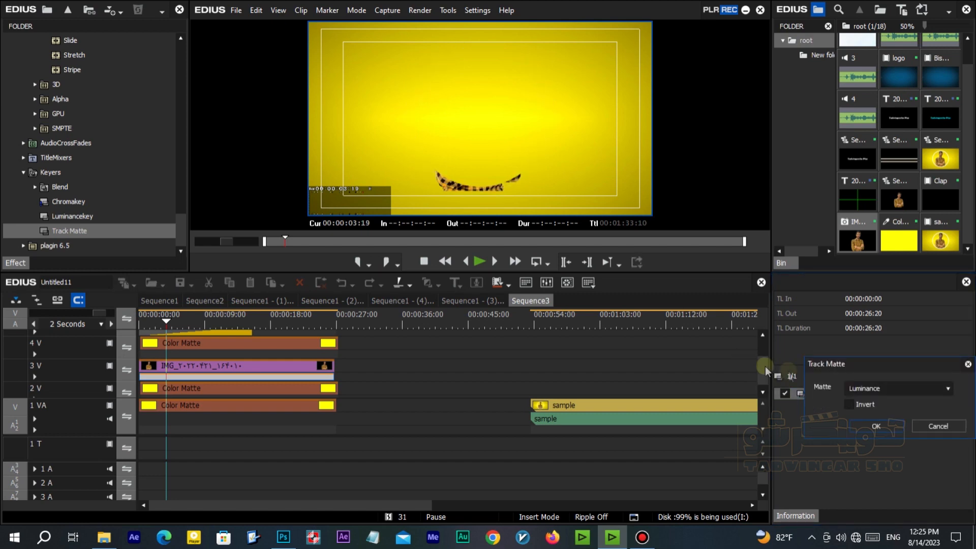
{"action": "left_click_drag", "start_coordinate": [842, 365], "coordinate": [404, 326]}
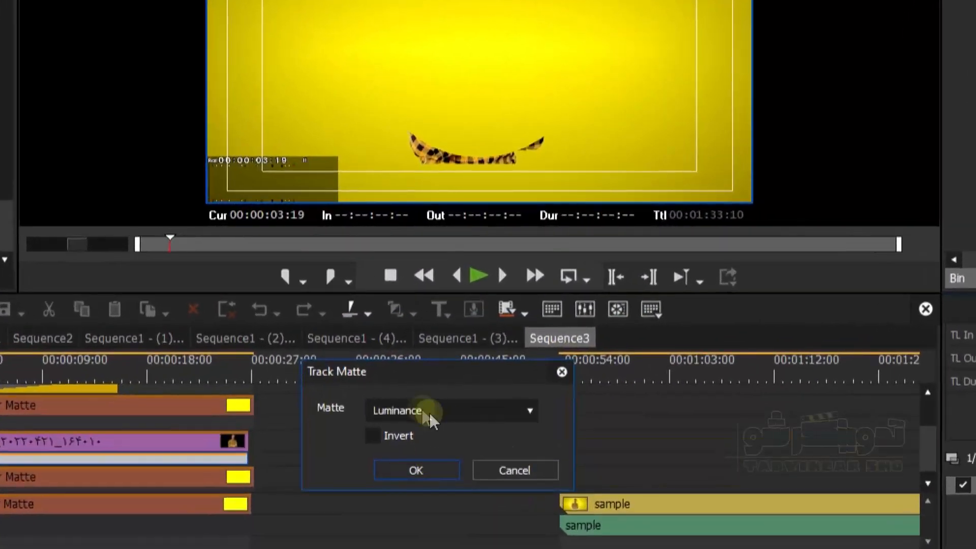
{"action": "left_click", "coordinate": [375, 437]}
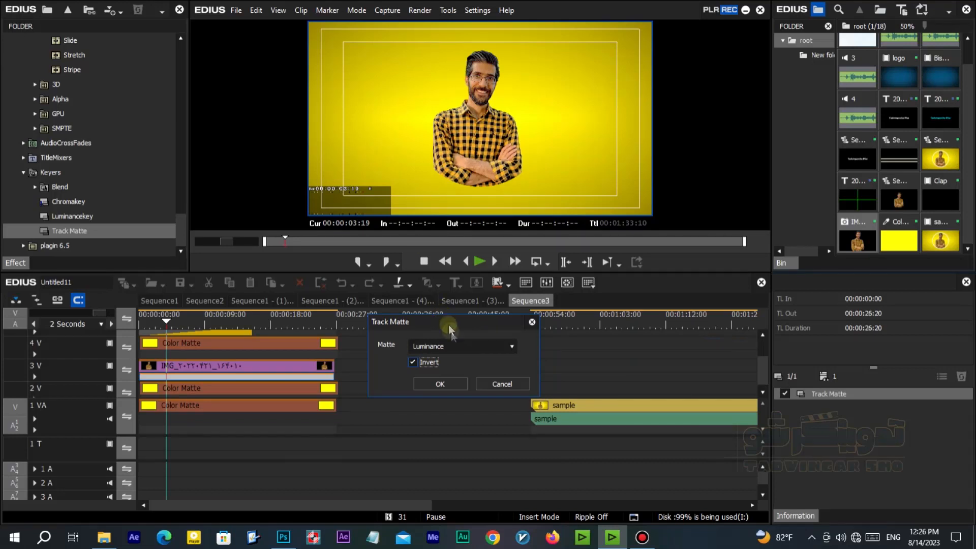
{"action": "left_click", "coordinate": [435, 383]}
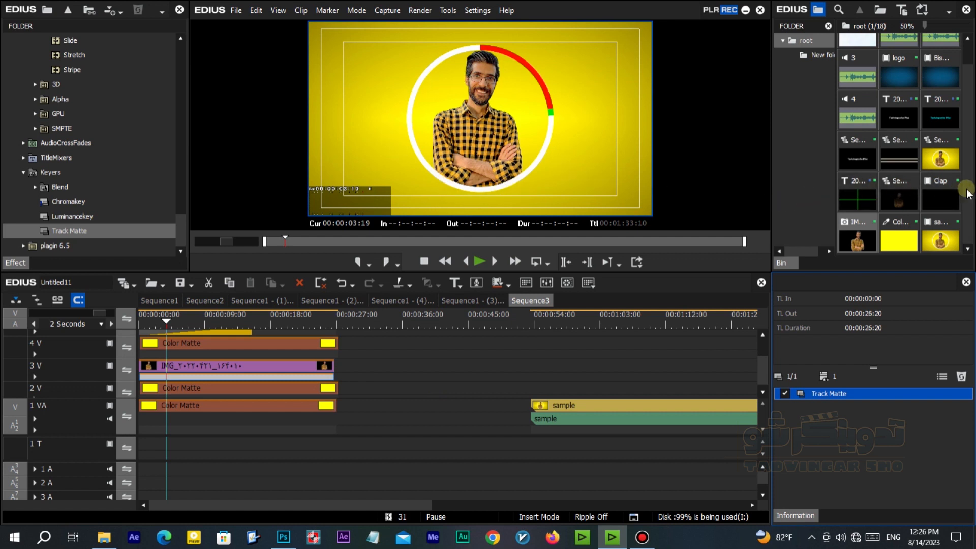
Replace the photo on track 3 V with IMG_2878 from the bin, ending it at about 00:00:27:01
{"action": "mouse_move", "coordinate": [969, 193]}
{"action": "left_mouse_down"}
{"action": "mouse_move", "coordinate": [964, 141]}
{"action": "mouse_move", "coordinate": [962, 187]}
{"action": "left_mouse_up"}
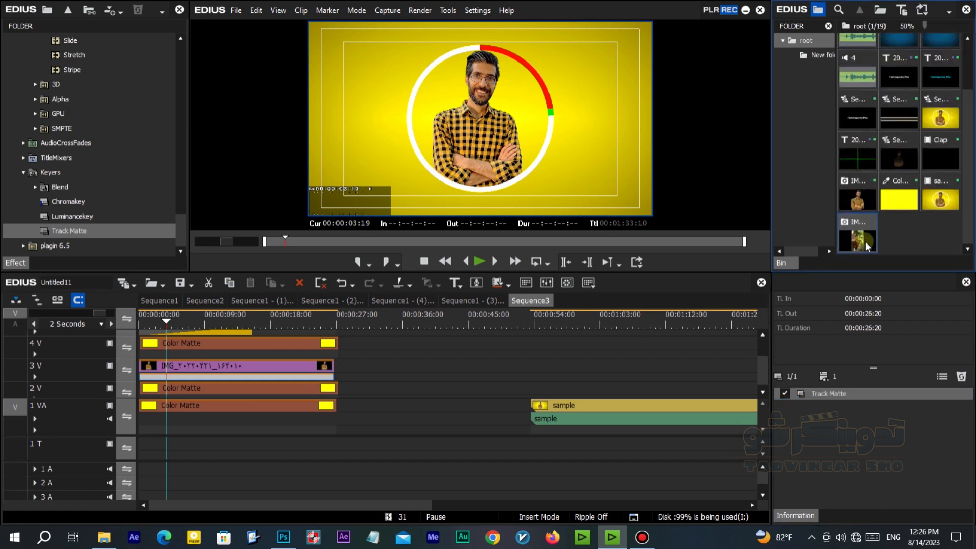
{"action": "double_click", "coordinate": [865, 237]}
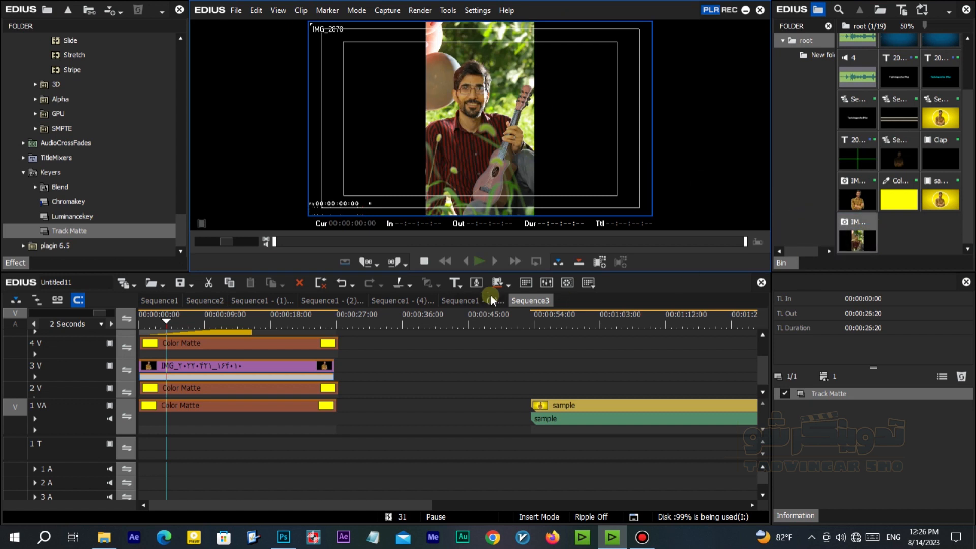
{"action": "left_click", "coordinate": [206, 366]}
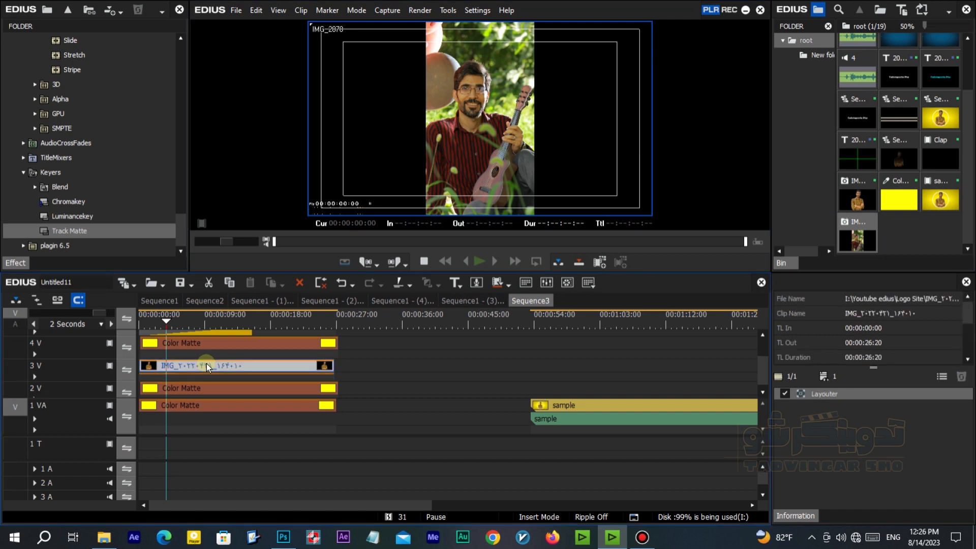
{"action": "key", "text": "Delete"}
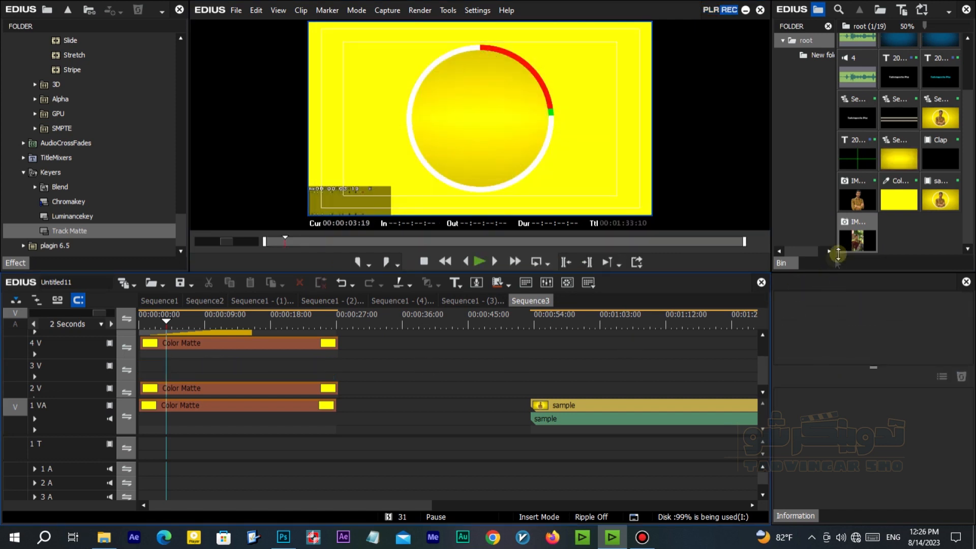
{"action": "left_click_drag", "start_coordinate": [856, 236], "coordinate": [337, 366]}
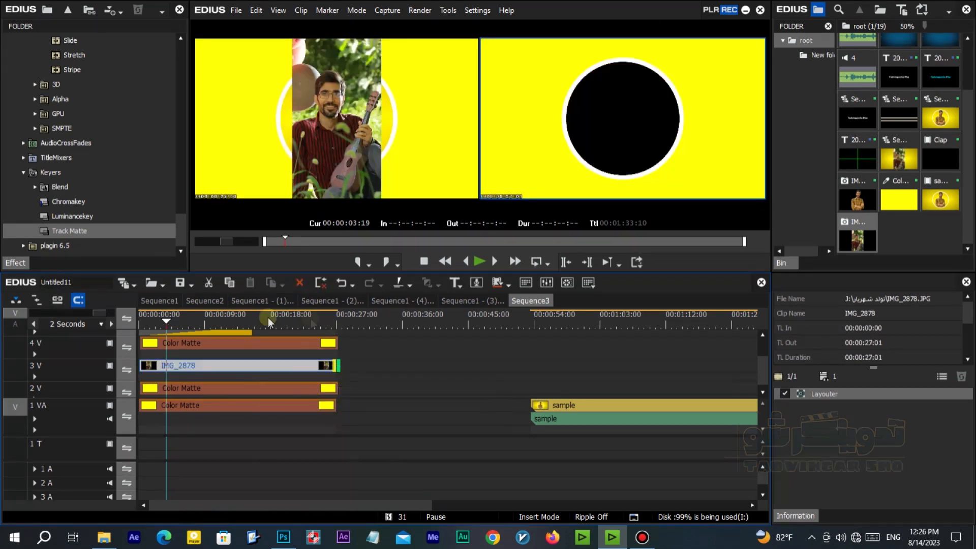
At 00:00:05:00, enlarge IMG_2878 to 22.60% in the Layouter so it fills more of the ring
{"action": "left_click", "coordinate": [173, 319]}
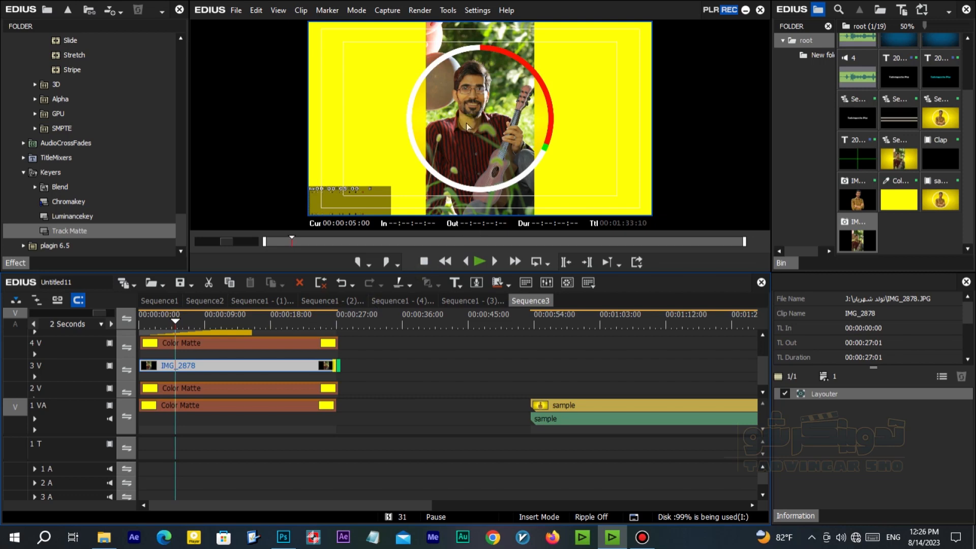
{"action": "left_click", "coordinate": [272, 366]}
{"action": "key", "text": "F7"}
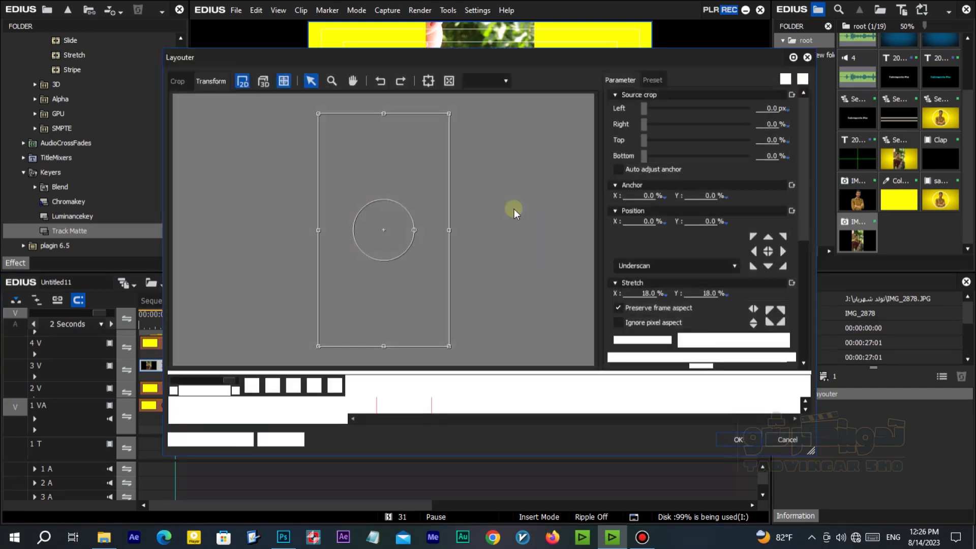
{"action": "left_click_drag", "start_coordinate": [448, 230], "coordinate": [466, 230]}
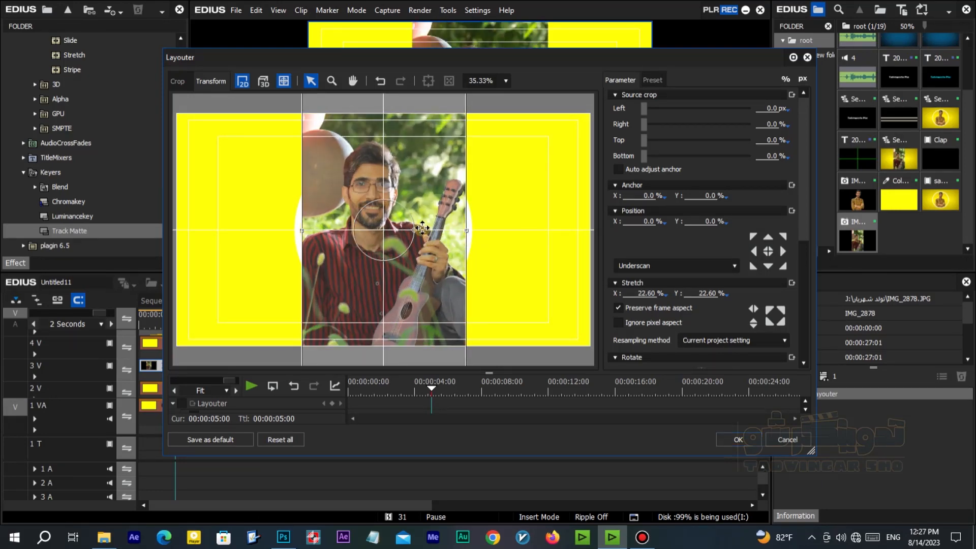
{"action": "left_click", "coordinate": [756, 440]}
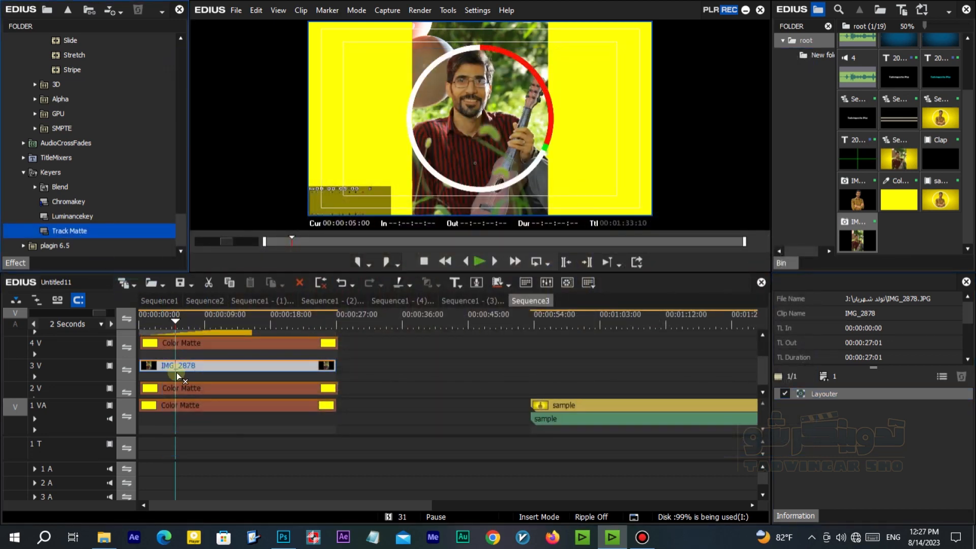
Apply a Track Matte keyer to IMG_2878 and invert its Luminance matte so the photo shows only inside the ring
{"action": "left_click_drag", "start_coordinate": [179, 377], "coordinate": [179, 377]}
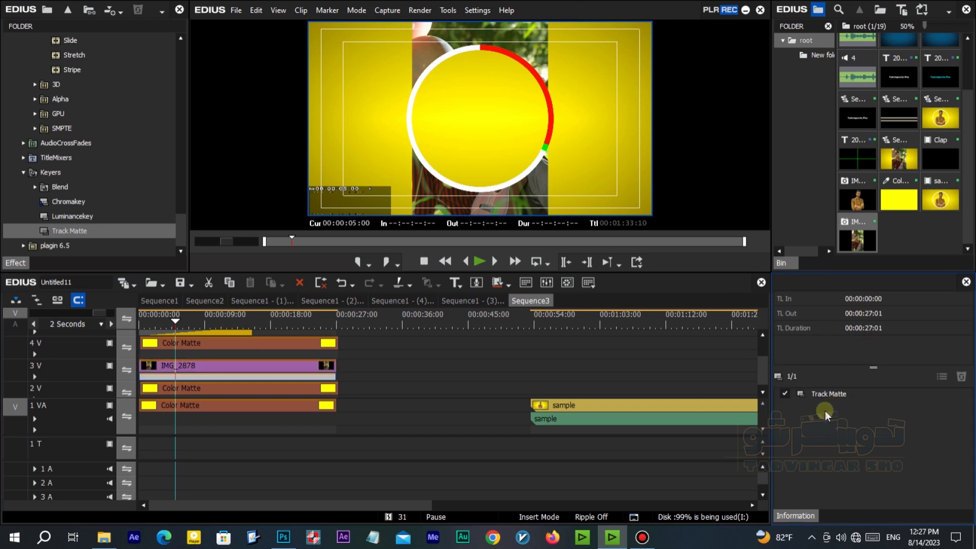
{"action": "double_click", "coordinate": [826, 394]}
{"action": "left_click", "coordinate": [413, 362]}
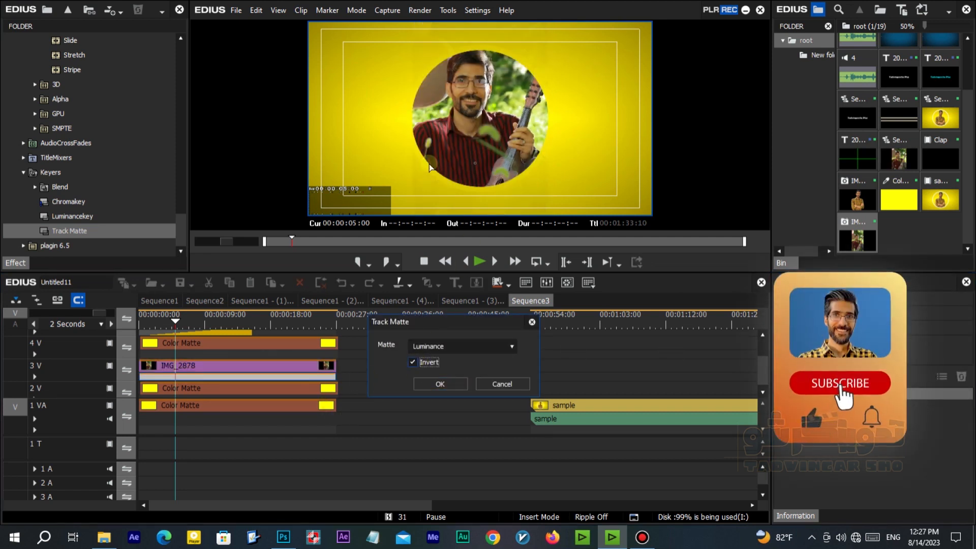
{"action": "left_click", "coordinate": [419, 388]}
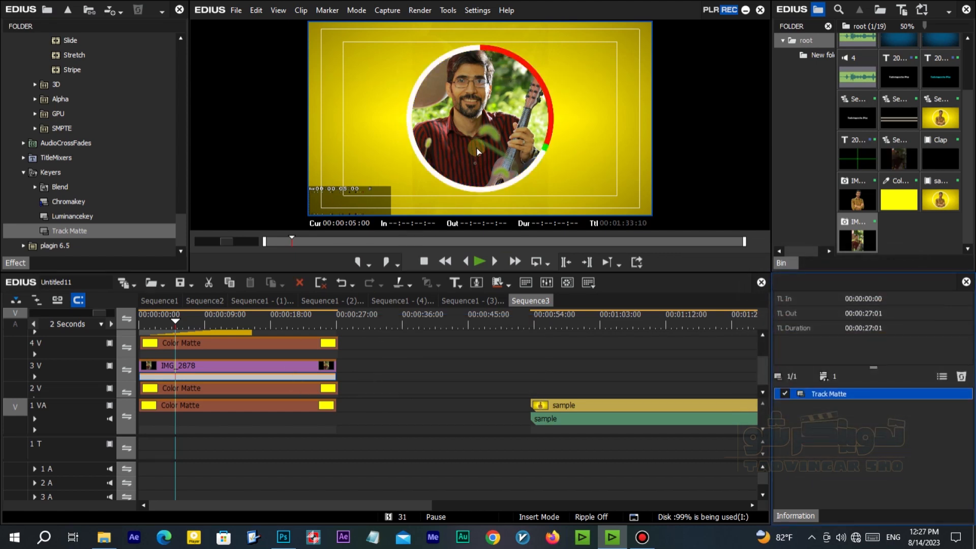
Reposition IMG_2878 to X 0.7% and Y 3.7% and enlarge it to 23.80% in the Layouter to fill the ring
{"action": "mouse_move", "coordinate": [167, 322]}
{"action": "left_mouse_down"}
{"action": "mouse_move", "coordinate": [135, 325]}
{"action": "mouse_move", "coordinate": [188, 331]}
{"action": "mouse_move", "coordinate": [174, 332]}
{"action": "left_mouse_up"}
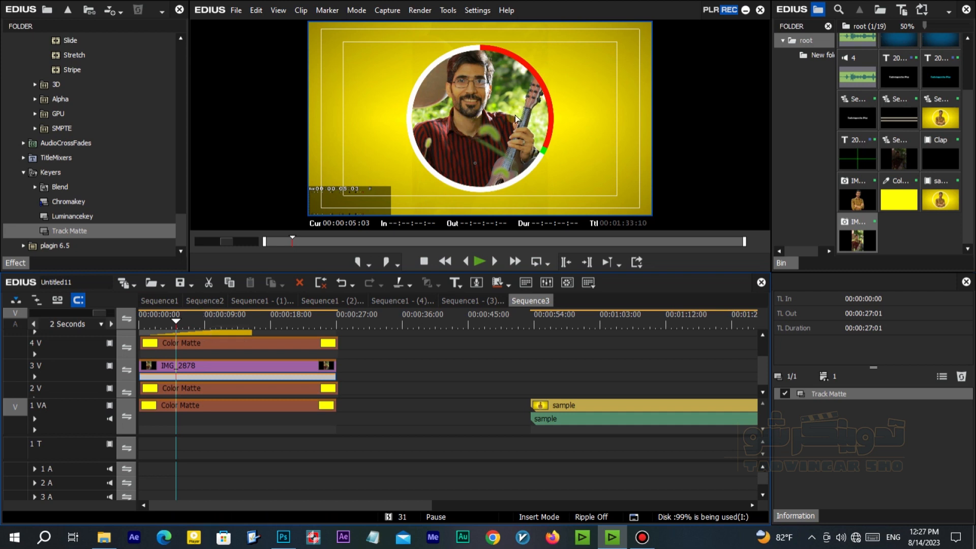
{"action": "left_click", "coordinate": [213, 364]}
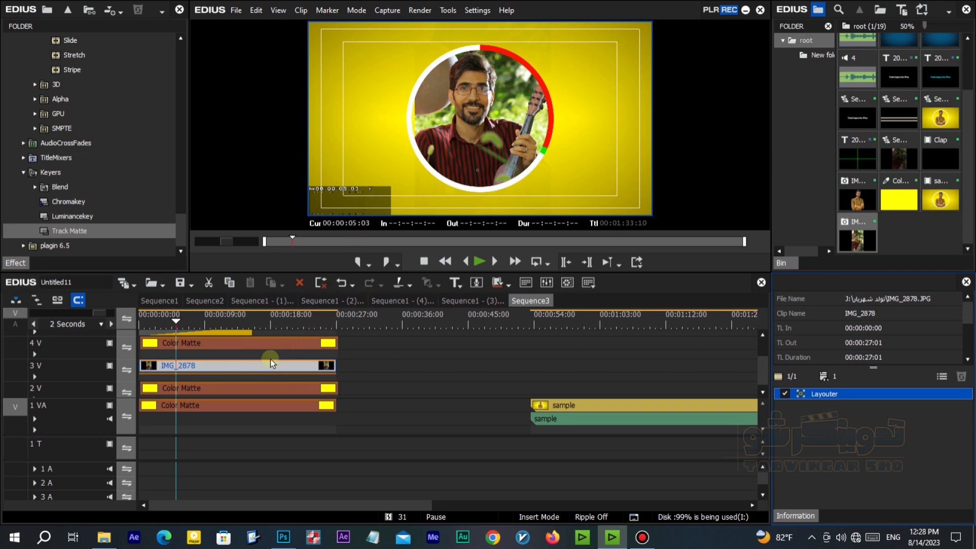
{"action": "key", "text": "F7"}
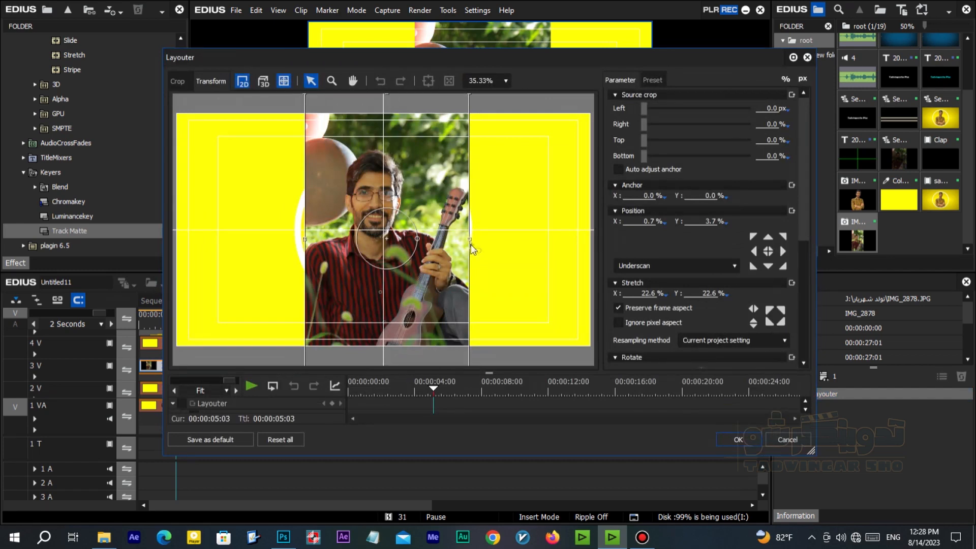
{"action": "left_click_drag", "start_coordinate": [471, 242], "coordinate": [475, 242]}
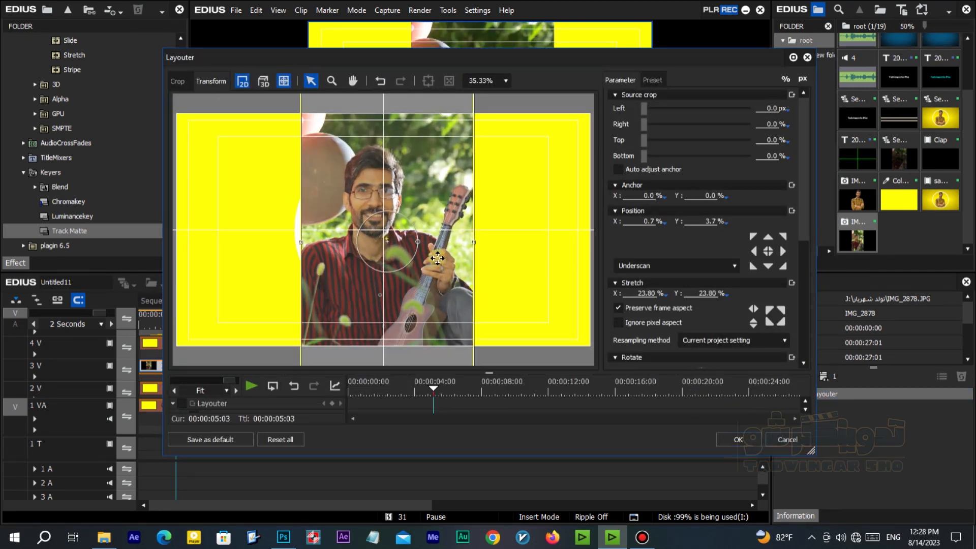
{"action": "left_click", "coordinate": [737, 440]}
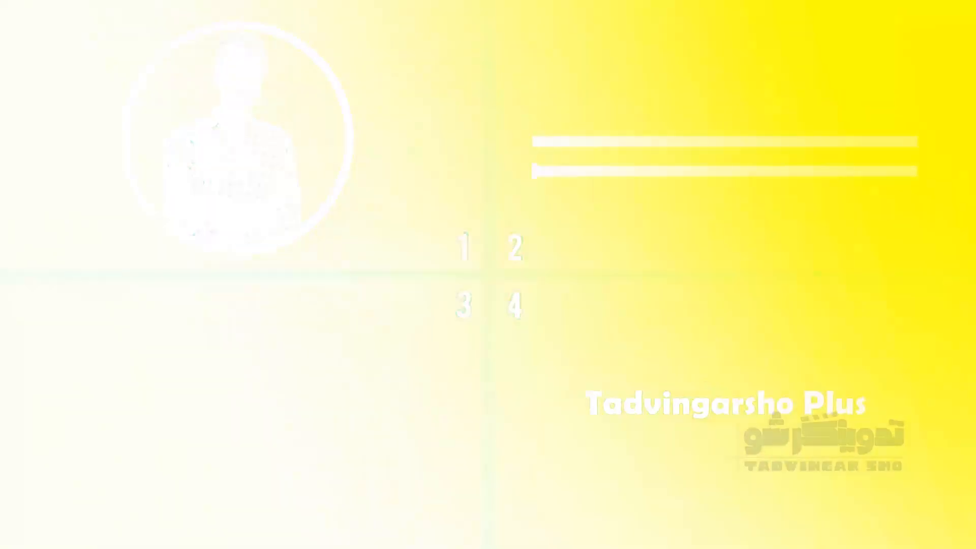